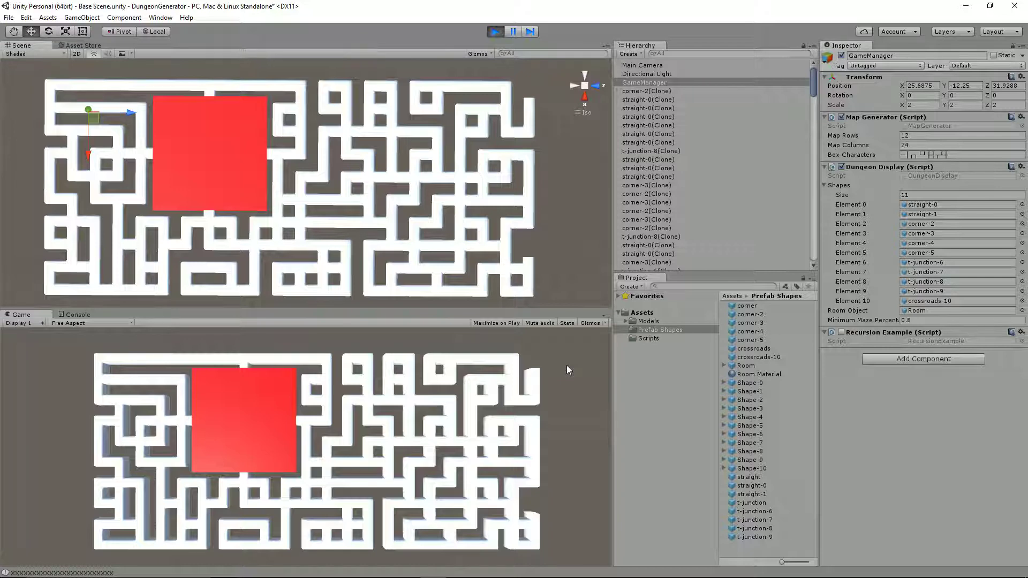
Review the corner, straight, t-junction-6, crossroads, Shape-0–2 and corner-2 prefabs in Prefab Shapes.
left_click(746, 306)
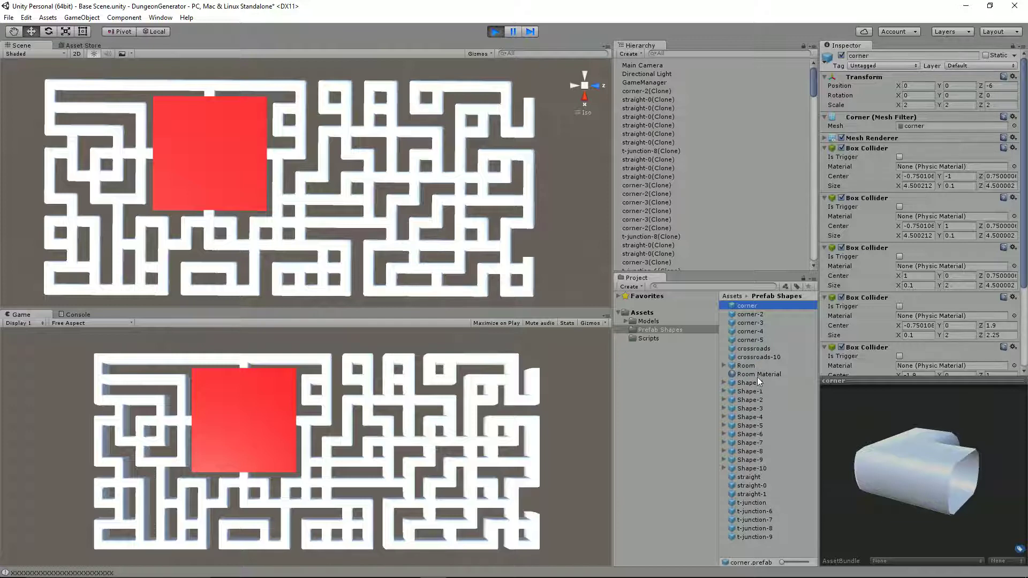
left_click(754, 478)
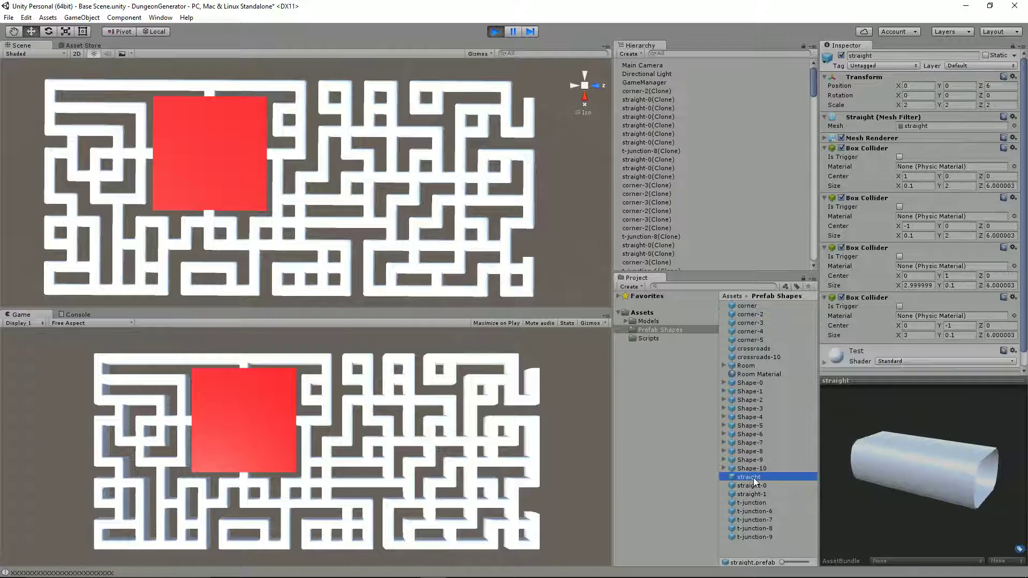
left_click(755, 511)
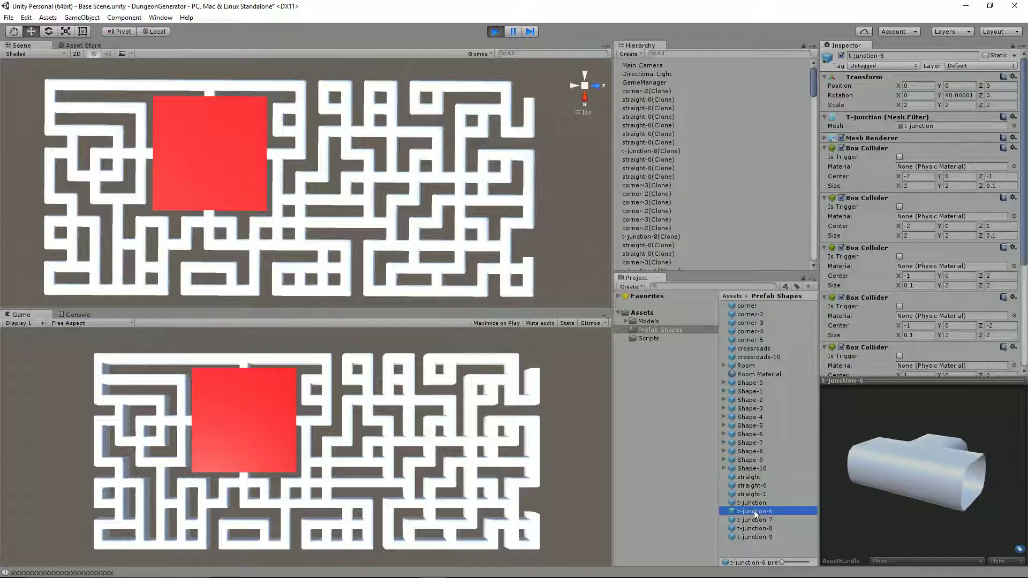
left_click(752, 349)
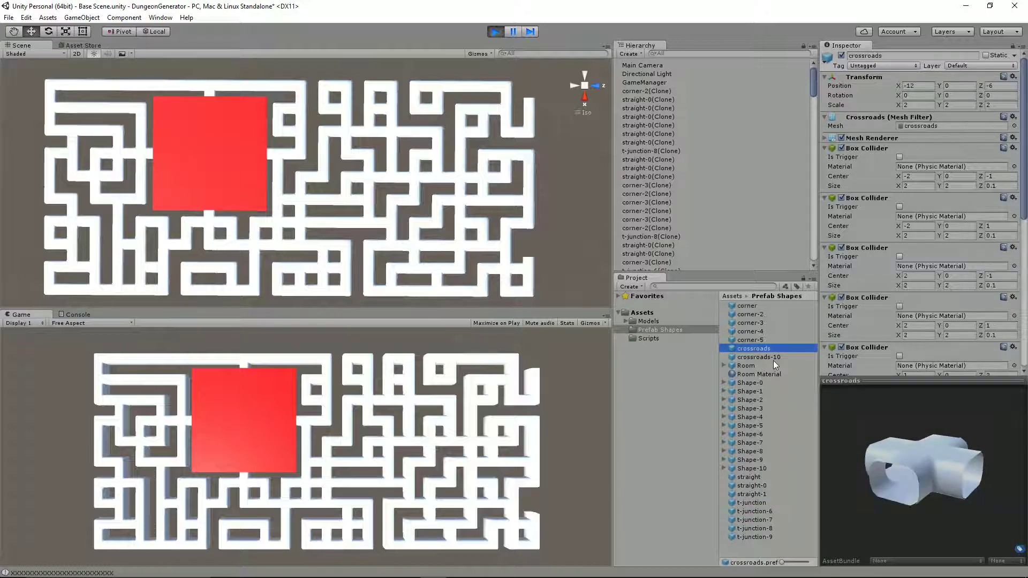
left_click(752, 383)
left_click(755, 393)
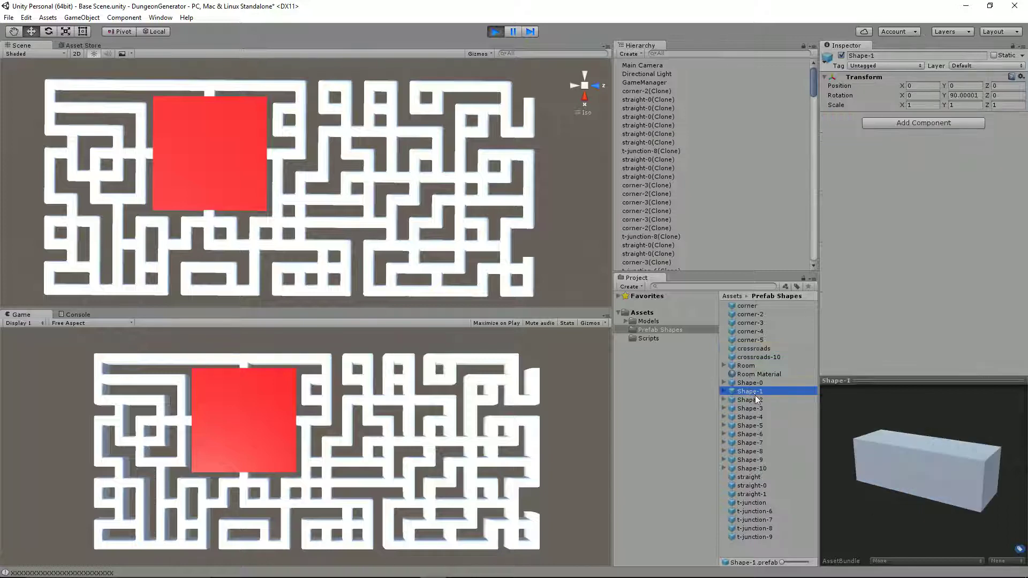
left_click(755, 399)
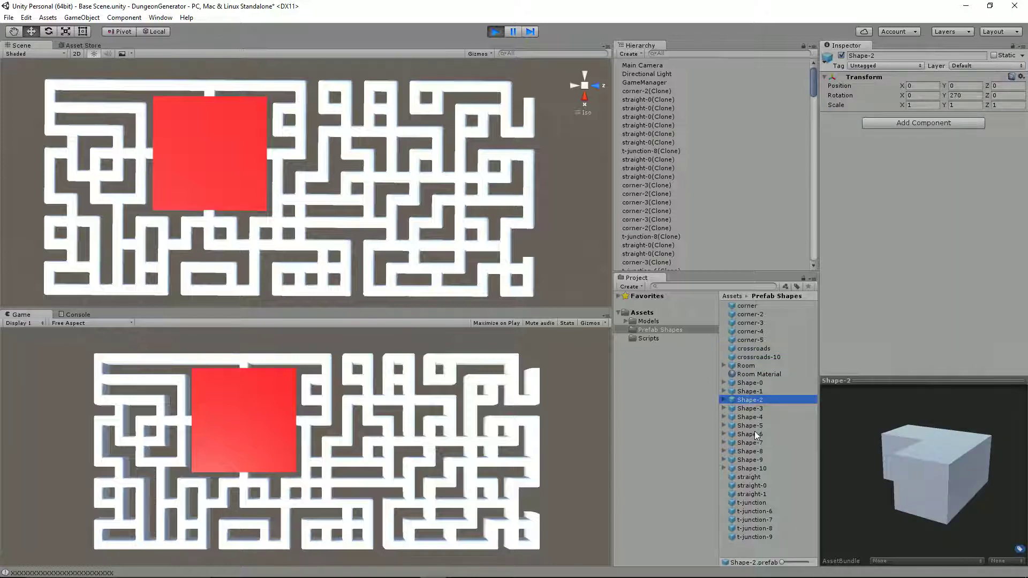
left_click(758, 315)
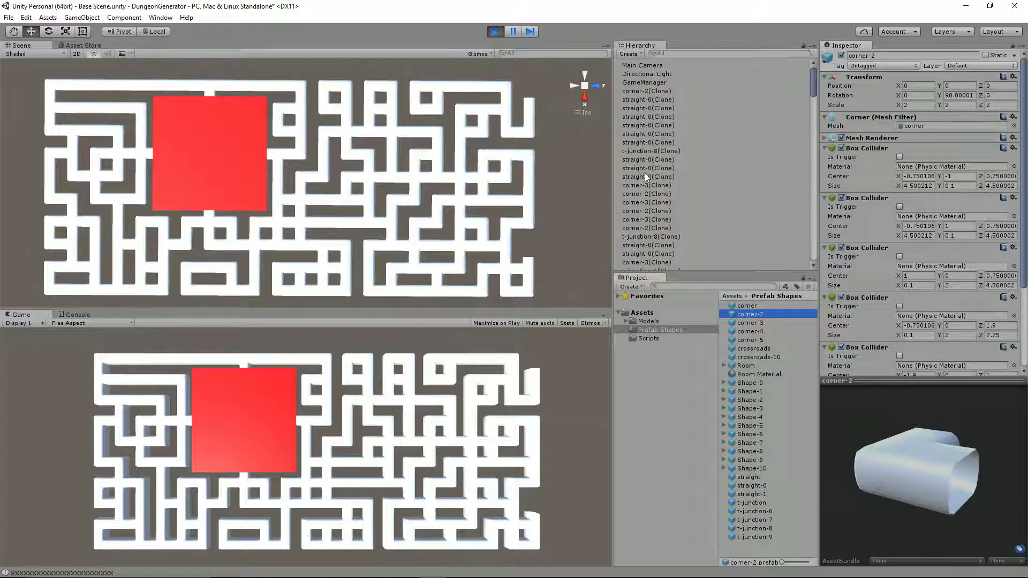
Check GameManager's maze generator settings, then open DungeonDisplay.cs from Scripts in MonoDevelop.
left_click(643, 83)
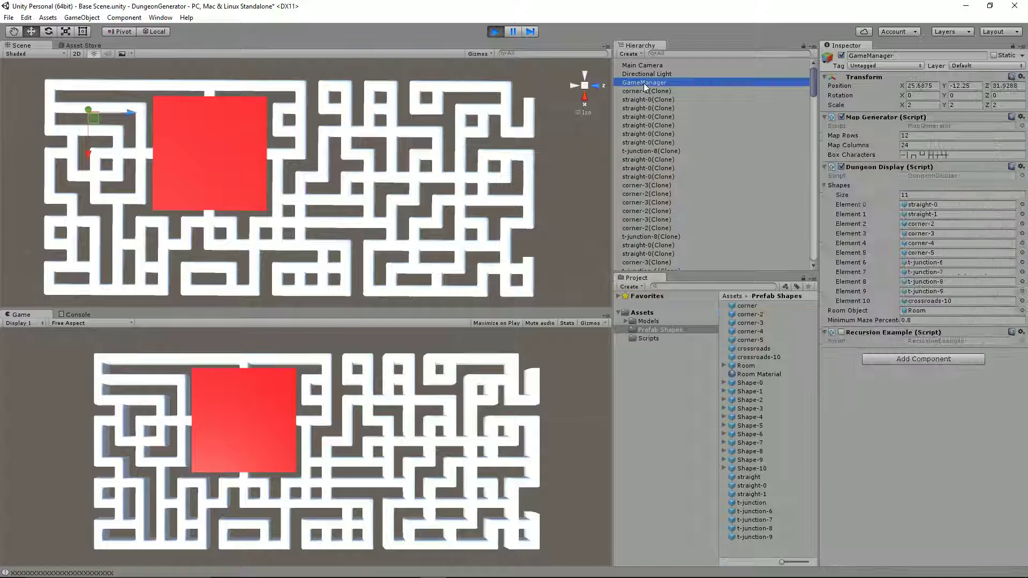
left_click(647, 338)
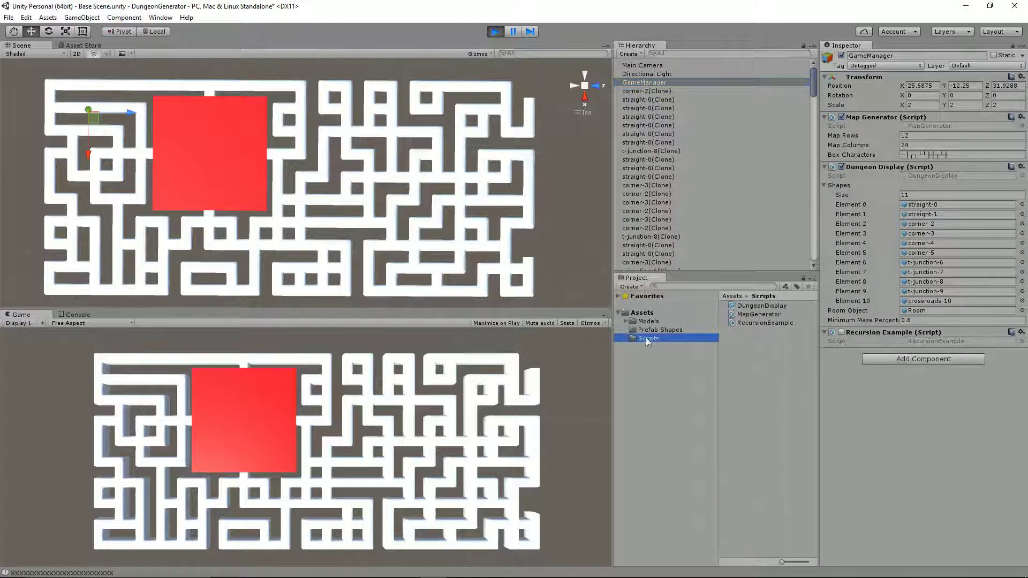
left_click(760, 305)
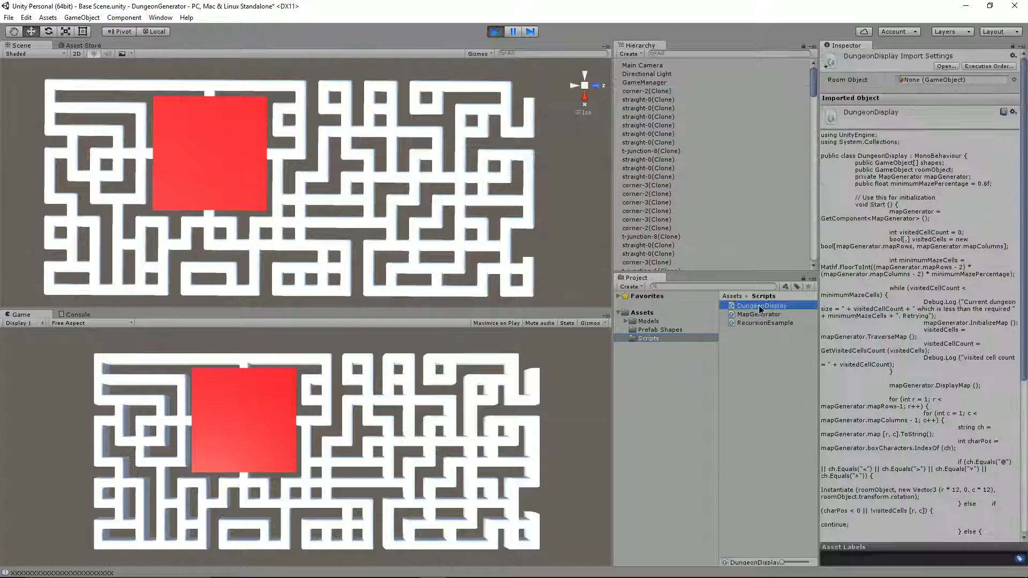
double_click(759, 306)
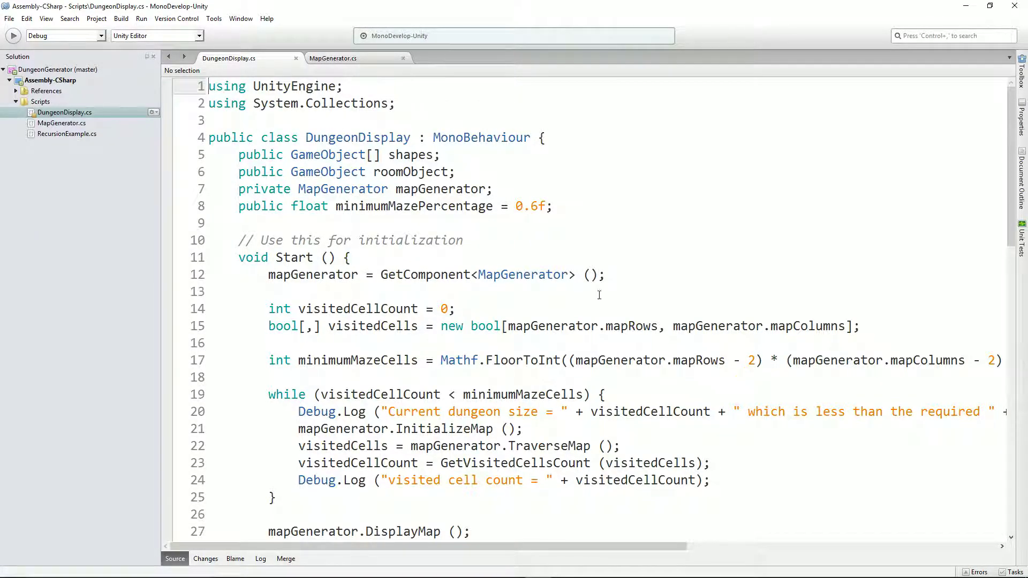
Examine the 12-unit row and column multipliers in the Instantiate calls on lines 35 and 39, then return to Unity.
scroll(683, 331, "down", 6)
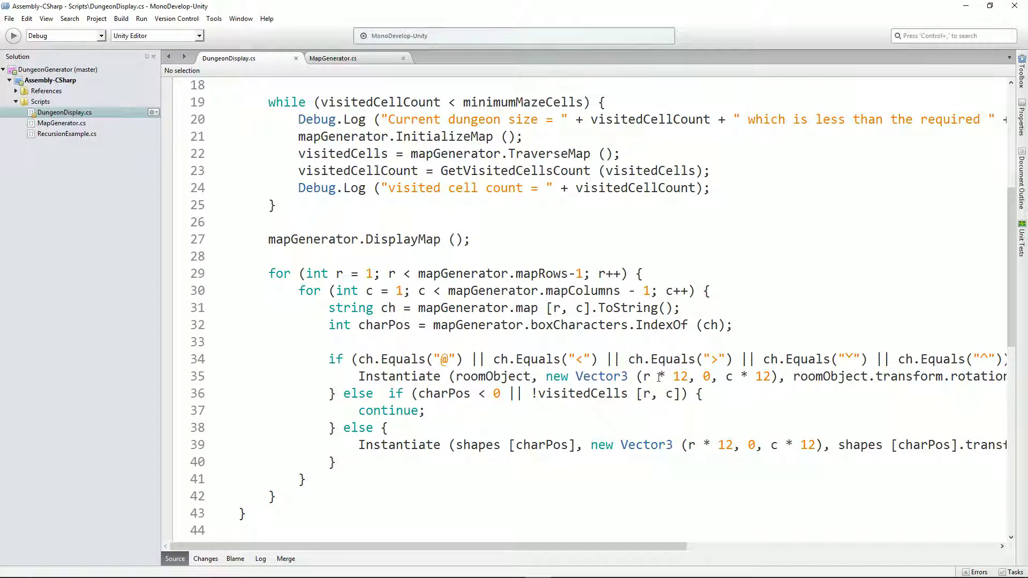
double_click(681, 376)
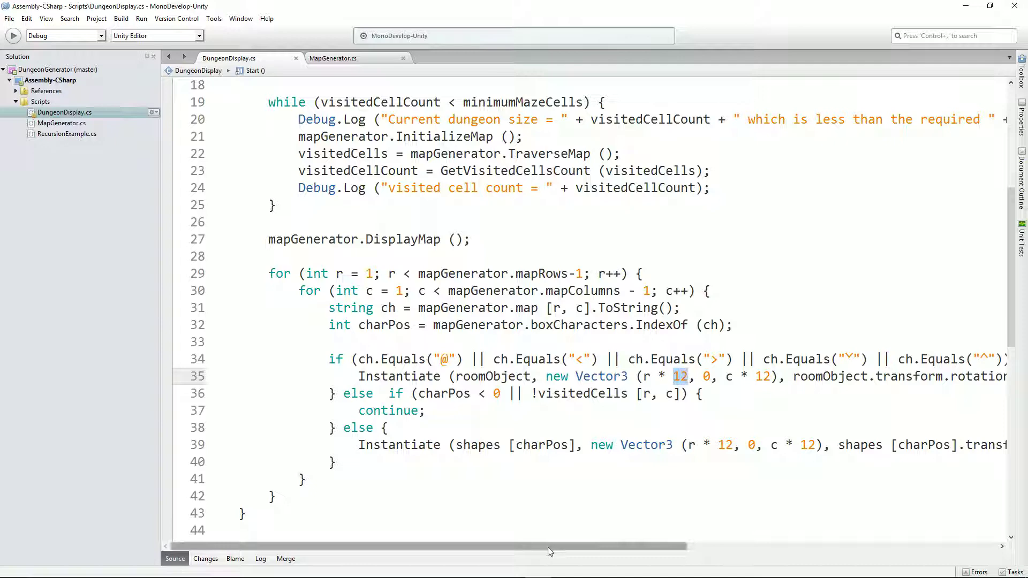
left_click_drag(604, 546, 674, 546)
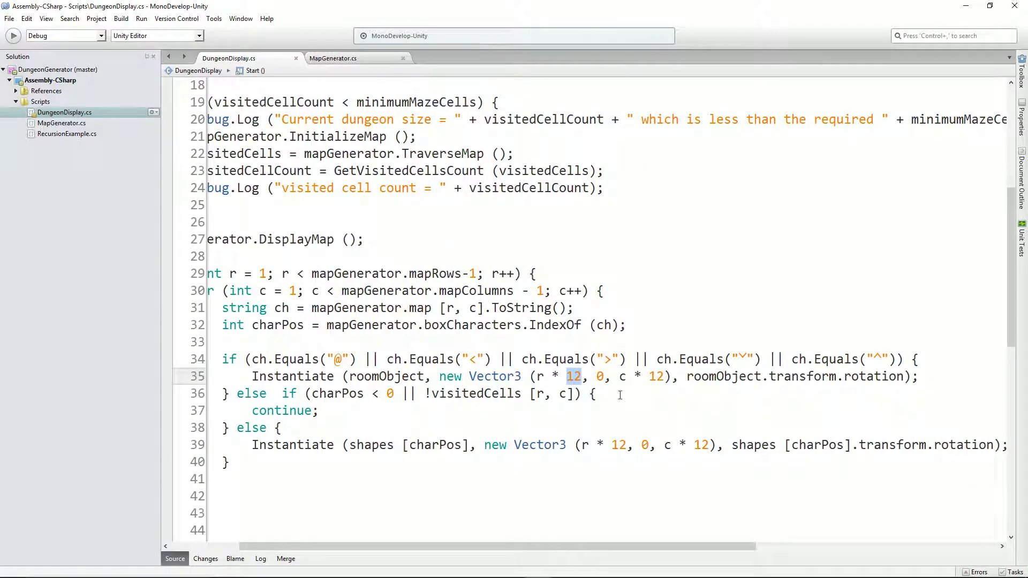
double_click(657, 377)
double_click(619, 445)
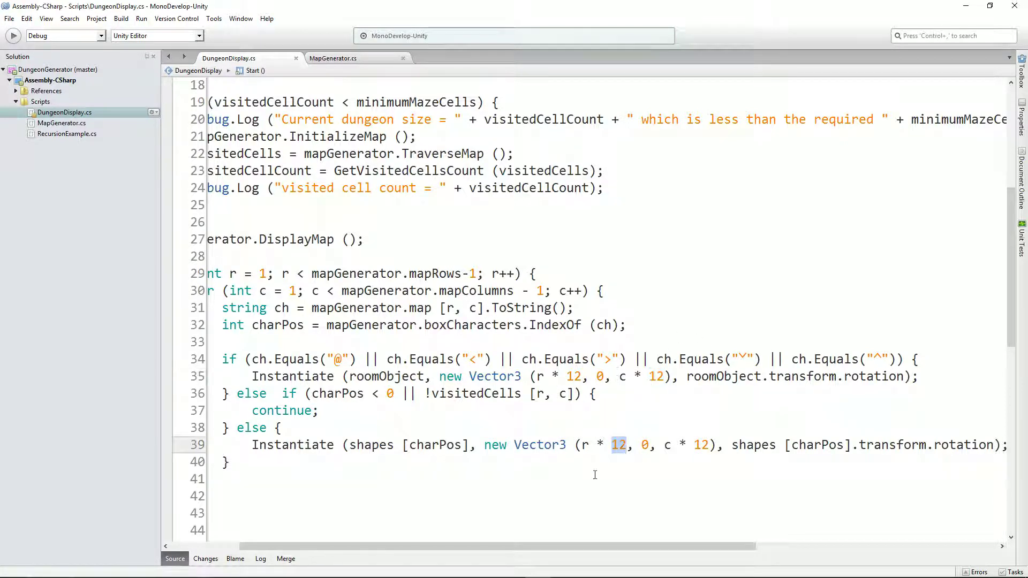
scroll(579, 547, "left", 2)
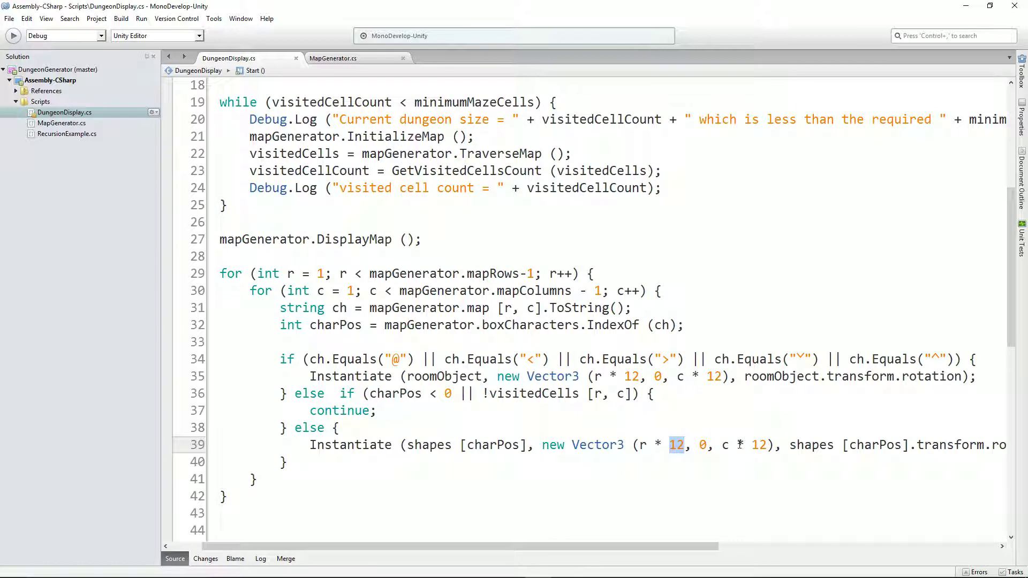
double_click(632, 376)
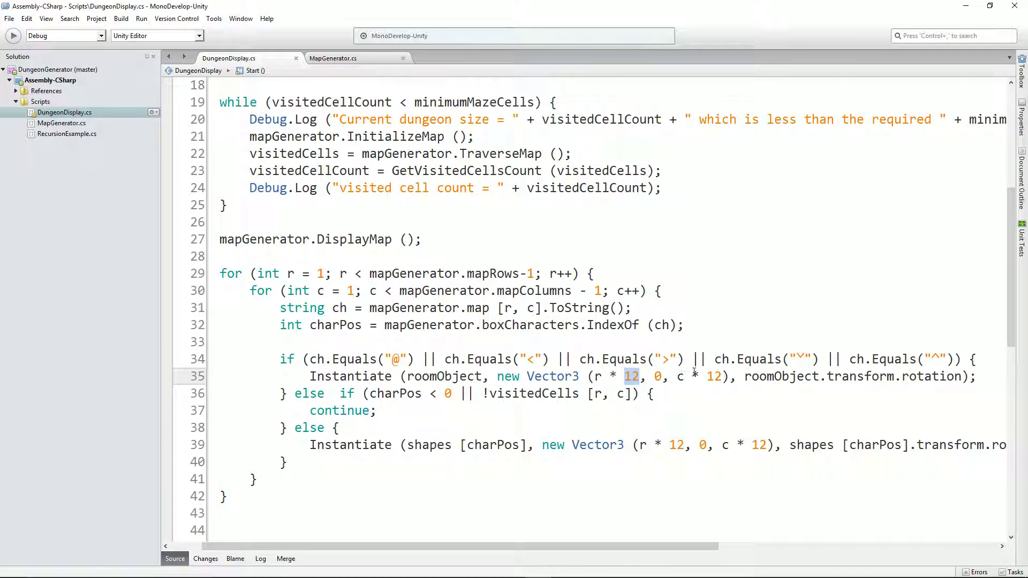
key("alt+Tab")
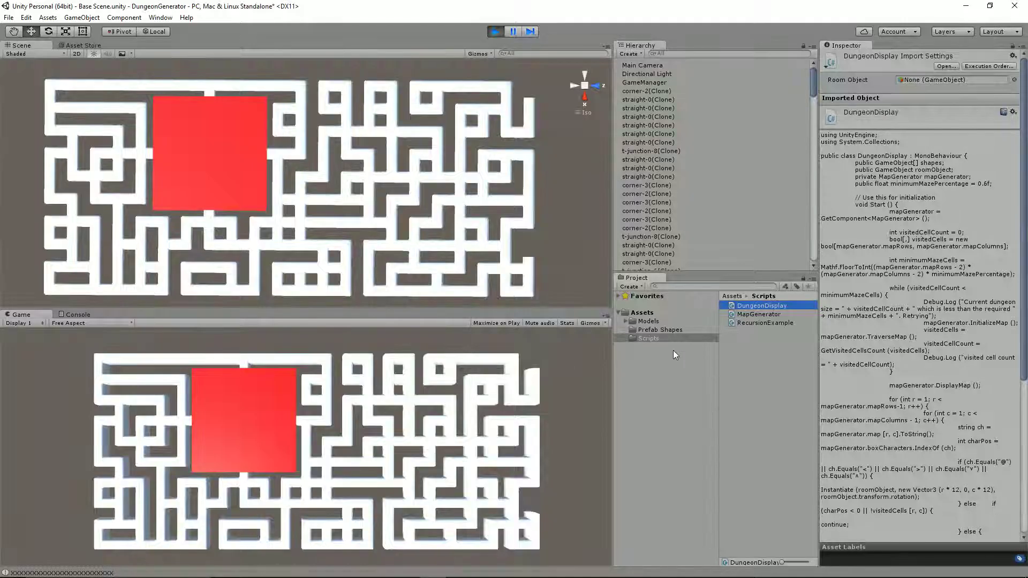
Confirm the Room prefab's Z scale of 4, then stop play mode to clear the maze.
left_click(659, 330)
left_click(746, 366)
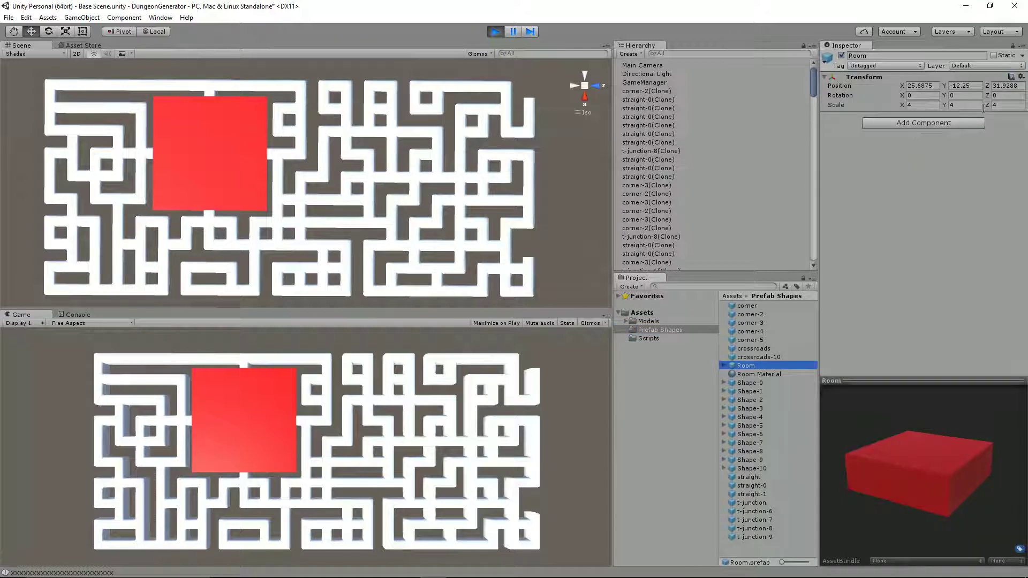
left_click(916, 105)
key("Tab")
key("Tab")
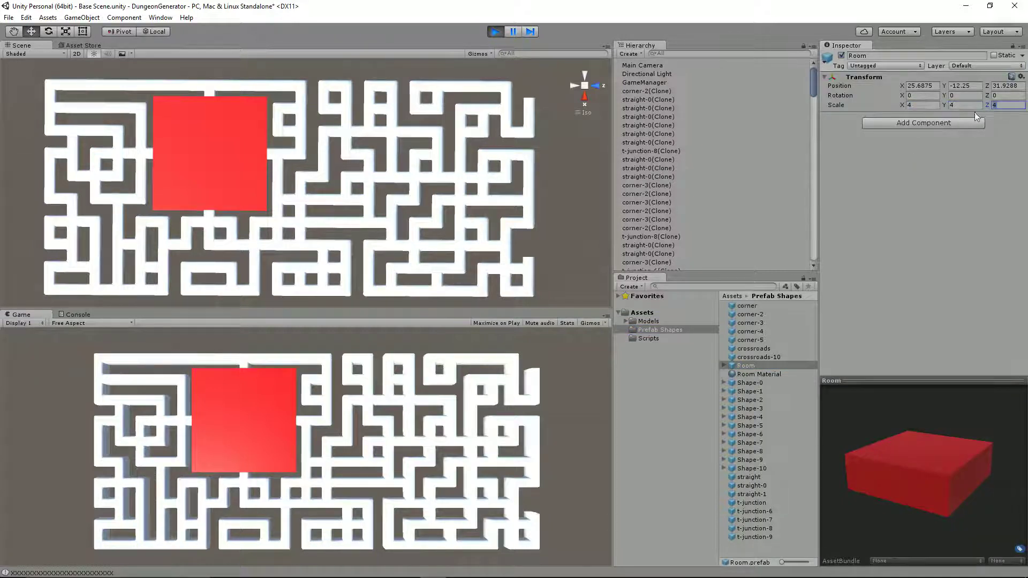
left_click(493, 31)
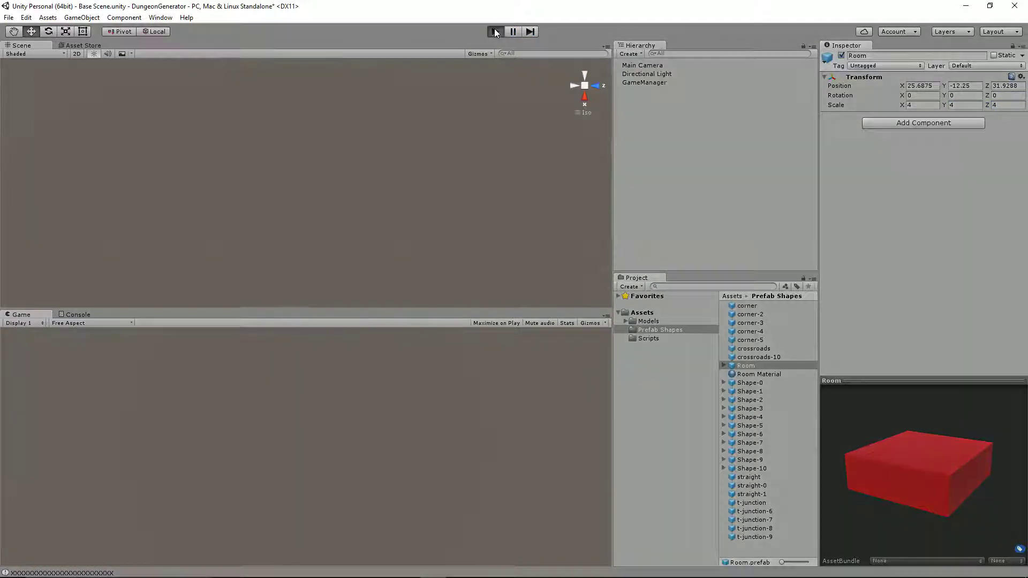
Regenerate the maze in play mode, frame a corner tunnel piece close up, and select the red Room Material.
left_click(494, 32)
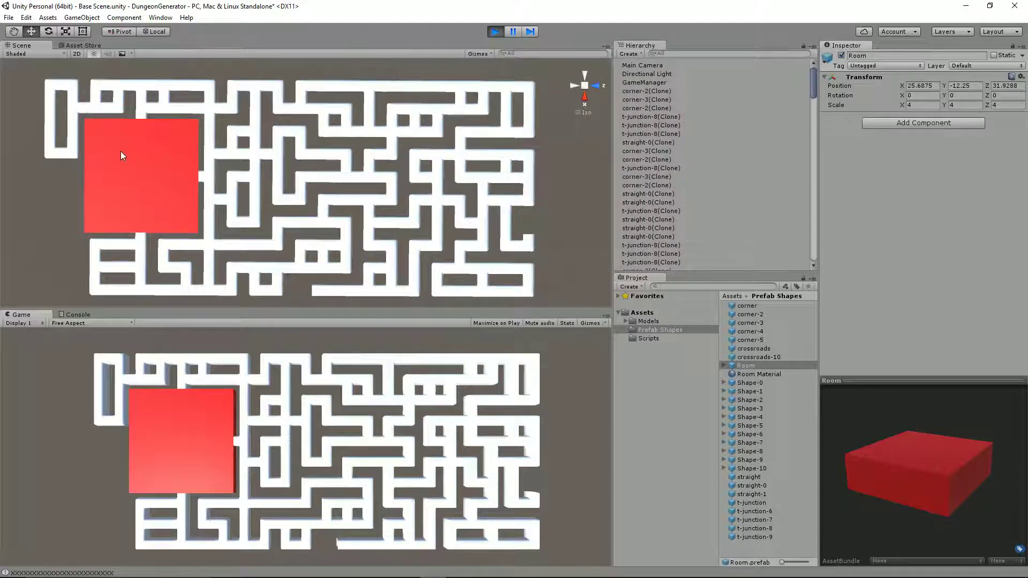
left_click_drag(64, 90, 129, 87, "alt")
left_click_drag(272, 217, 349, 219, "alt")
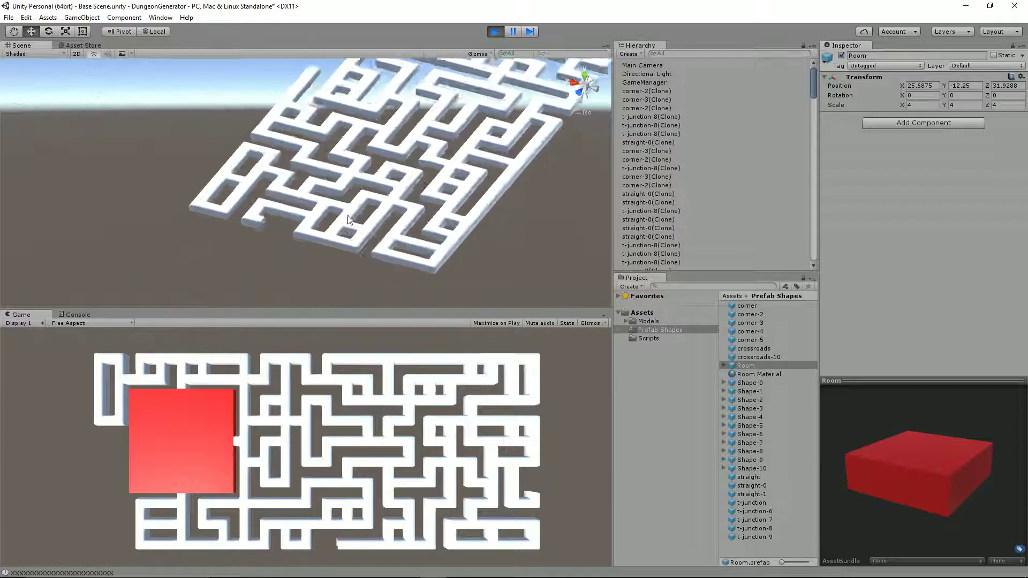
scroll(349, 220, "up", 3)
left_click(202, 250)
key("f")
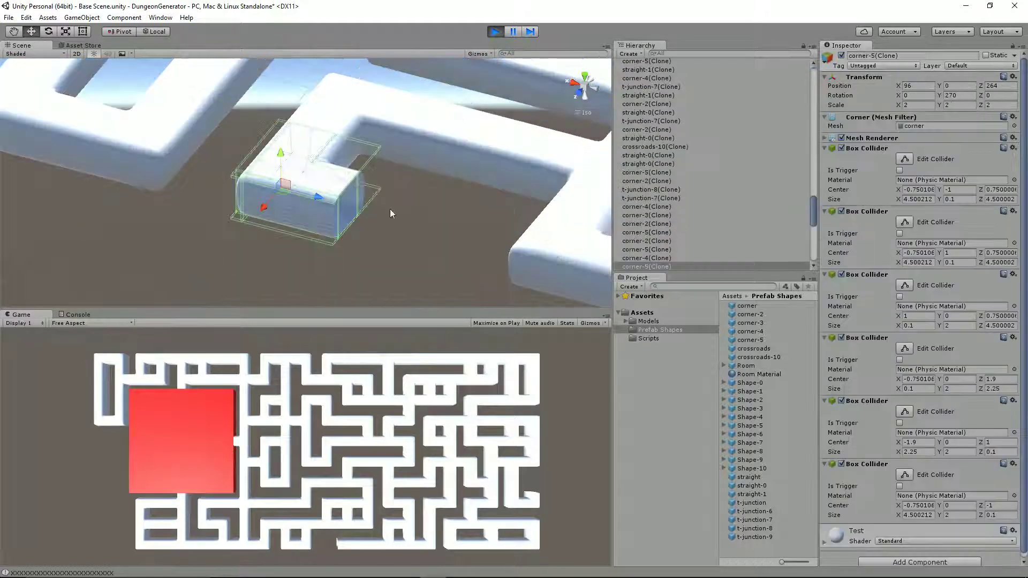
left_click_drag(427, 207, 401, 188, "alt")
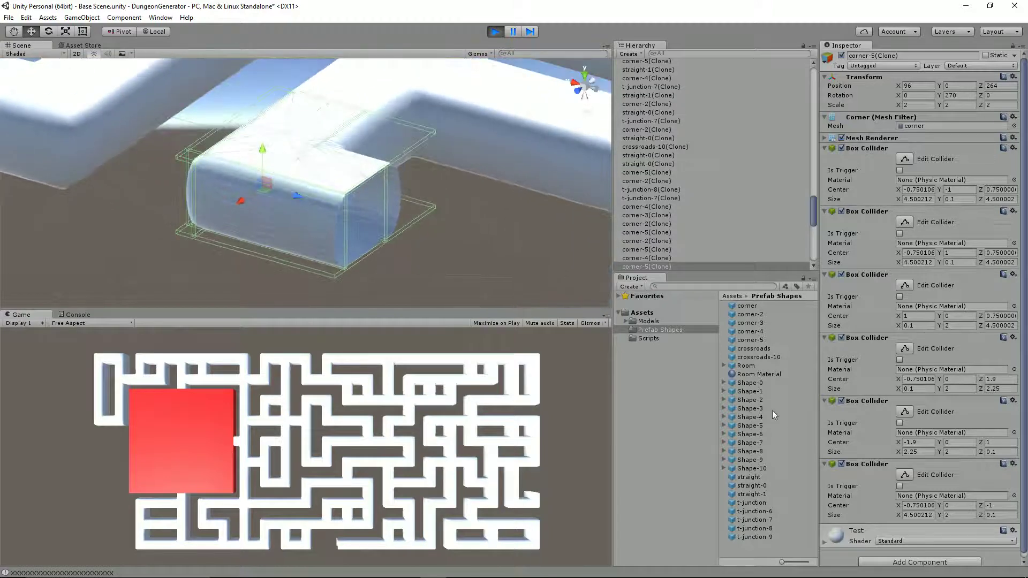
left_click(755, 375)
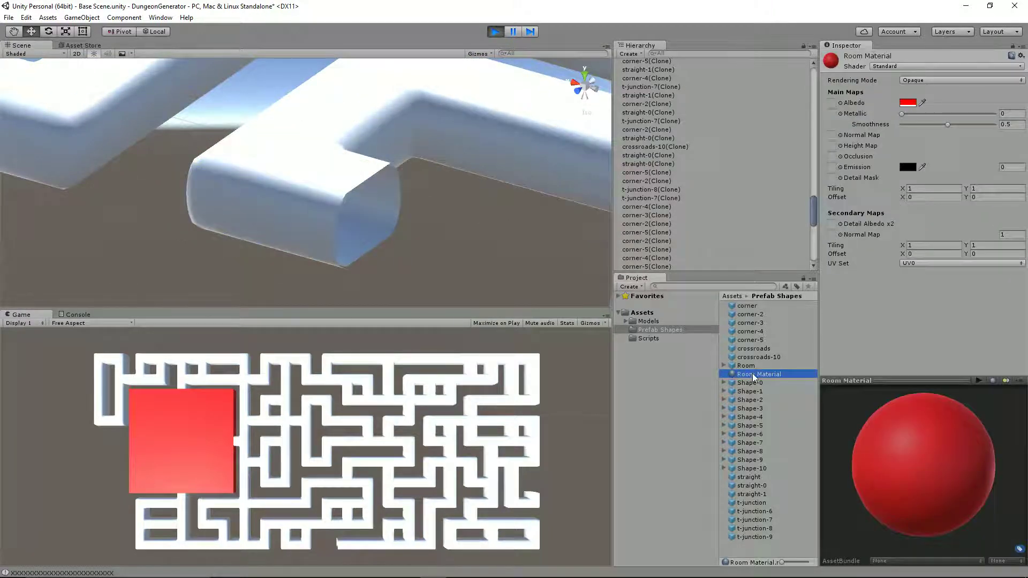
Glance at the corner-2 prefab, then select the white Test material in Assets > Models.
left_click(746, 314)
scroll(940, 285, "down", 1)
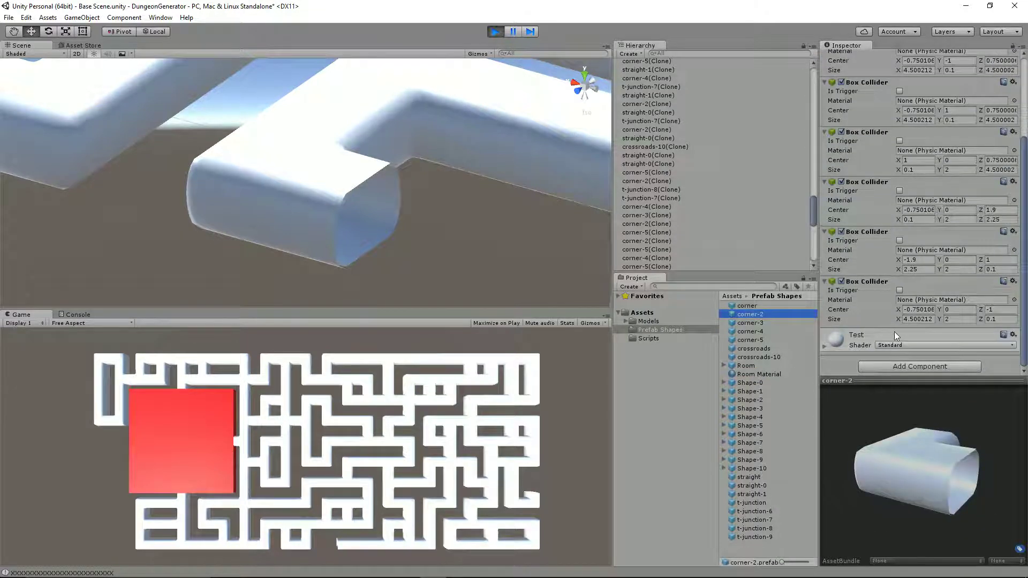
scroll(895, 332, "up", 1)
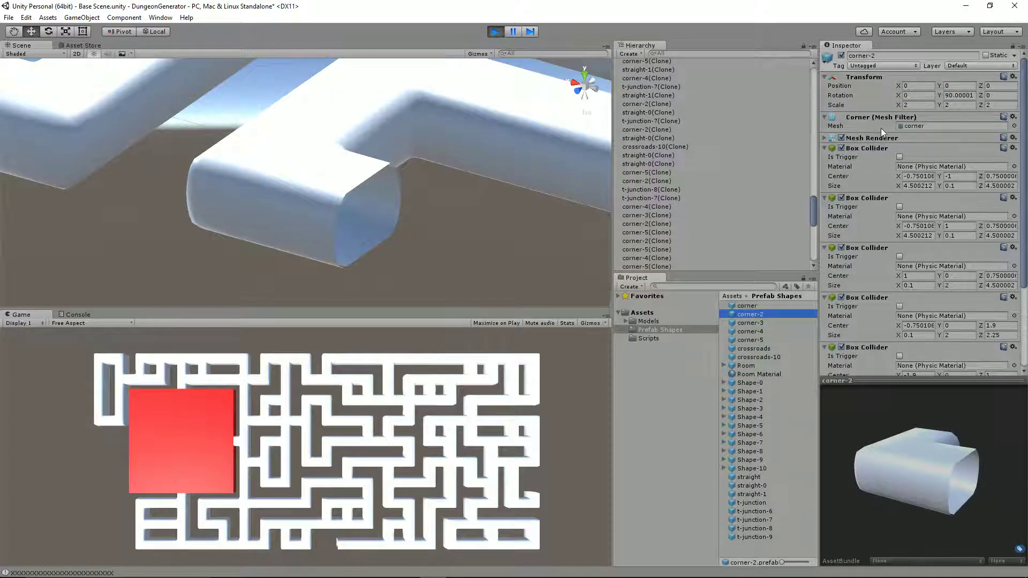
scroll(884, 182, "down", 5)
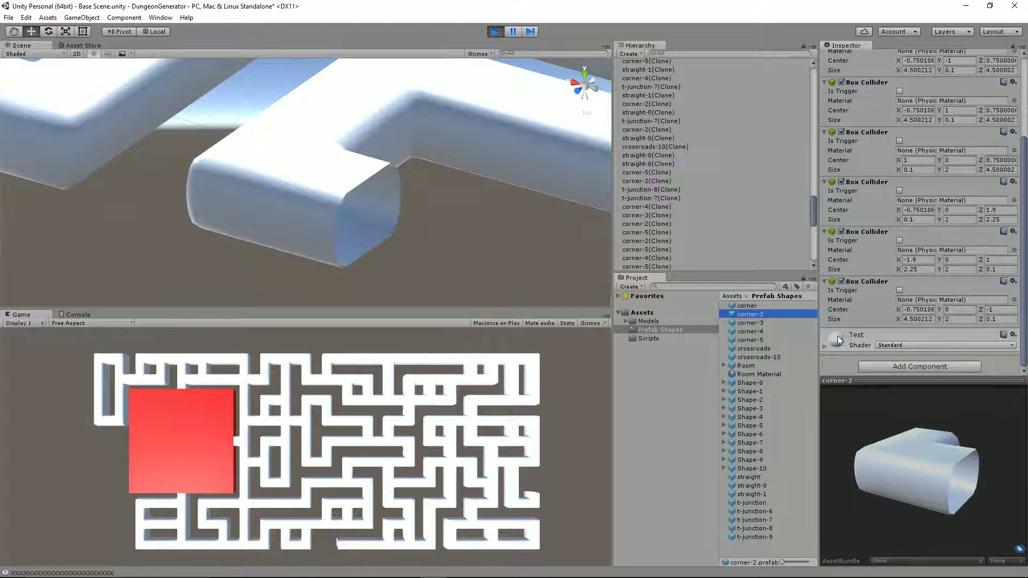
left_click(652, 313)
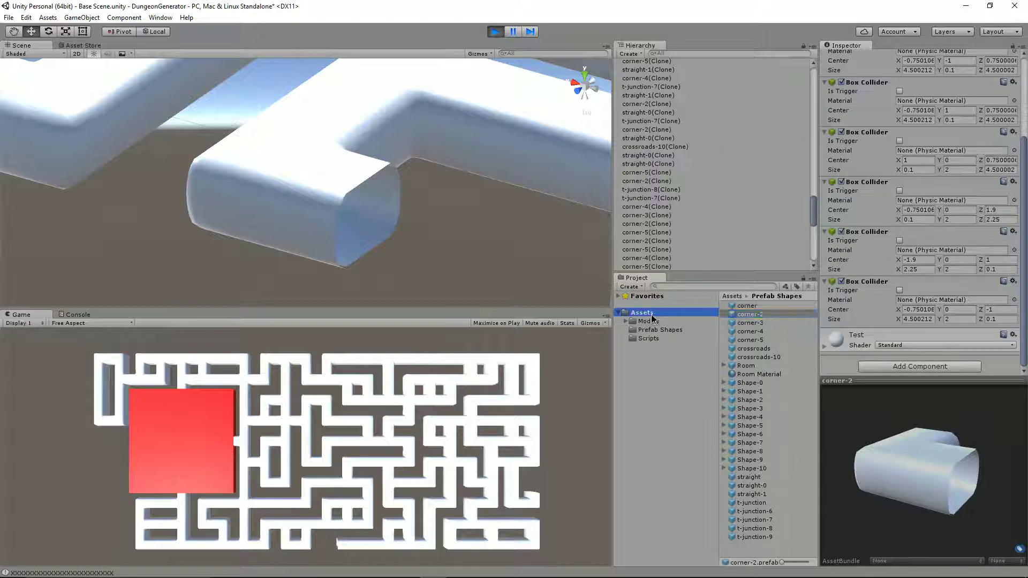
left_click(655, 321)
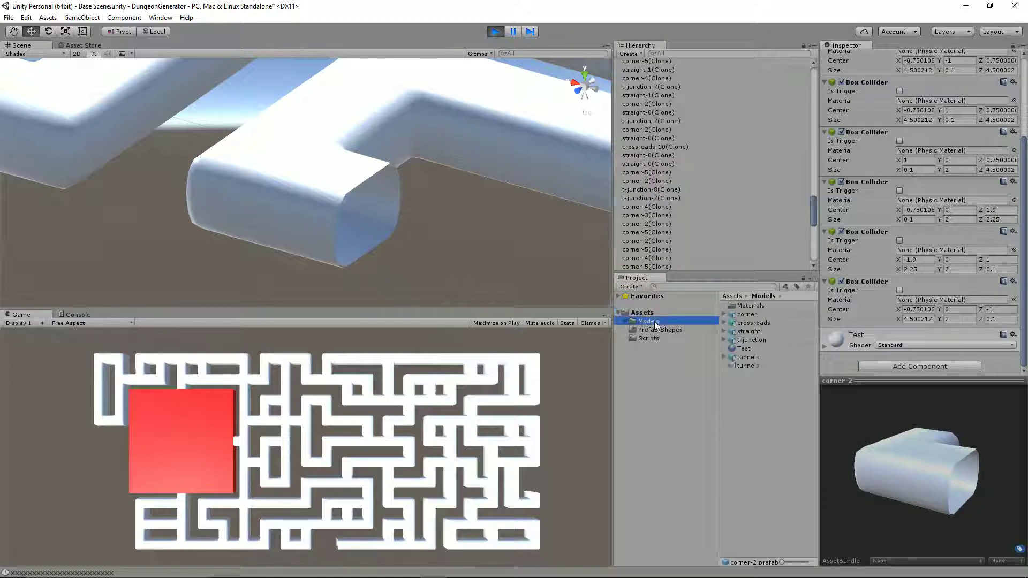
left_click(728, 349)
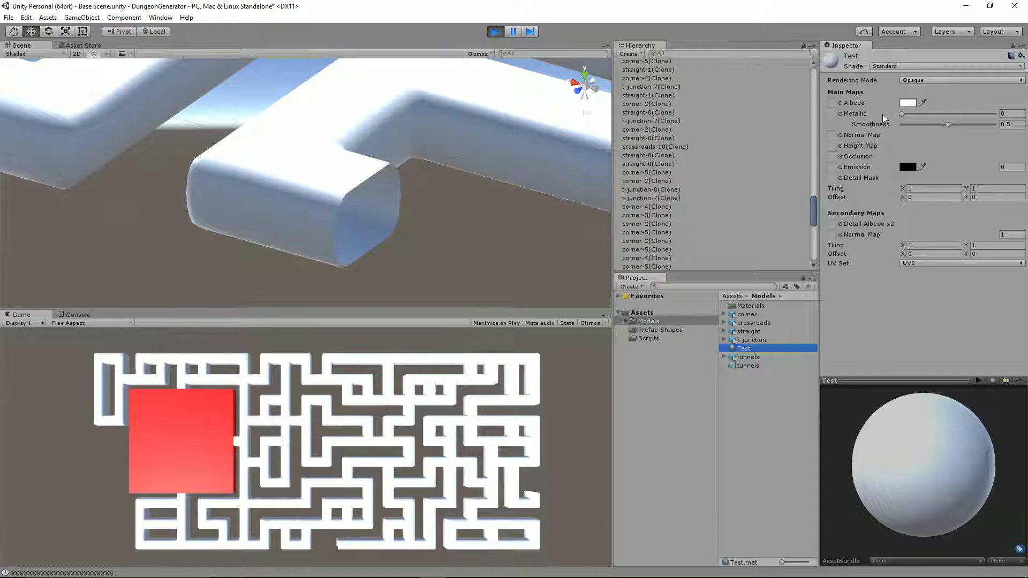
Tint the Test material's albedo pinkish red and view the now-pink maze from above.
left_click(909, 103)
mouse_move(733, 310)
left_mouse_down()
mouse_move(751, 338)
mouse_move(734, 323)
mouse_move(746, 335)
mouse_move(758, 320)
mouse_move(728, 313)
mouse_move(739, 312)
left_mouse_up()
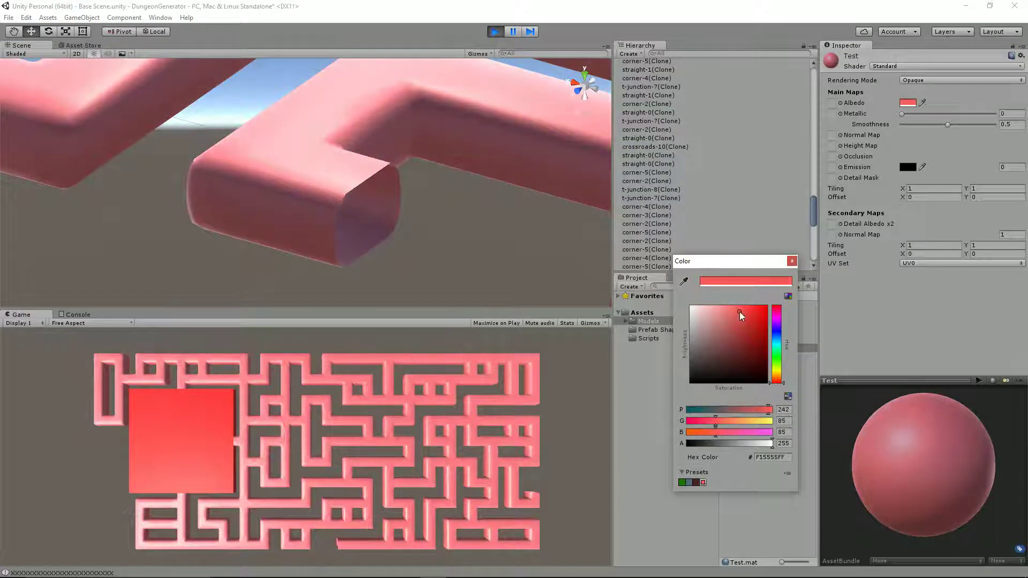
left_click(793, 261)
left_click_drag(328, 125, 361, 165, "alt")
scroll(328, 187, "down", 3)
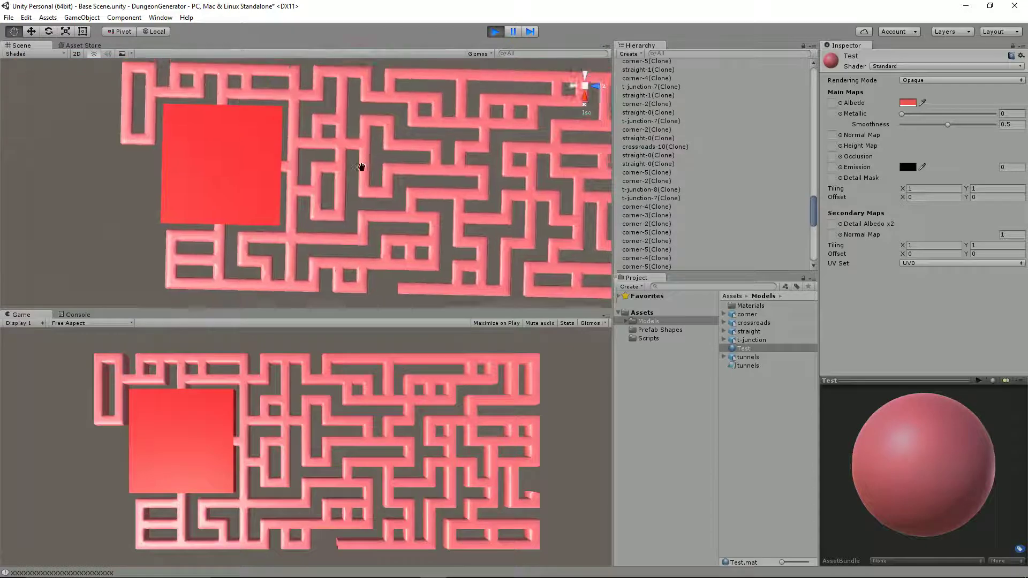
scroll(326, 168, "up", 5)
Inspect a corner-2 clone from a low side view, then exit play mode.
left_click_drag(377, 204, 356, 145, "alt")
left_click(179, 105)
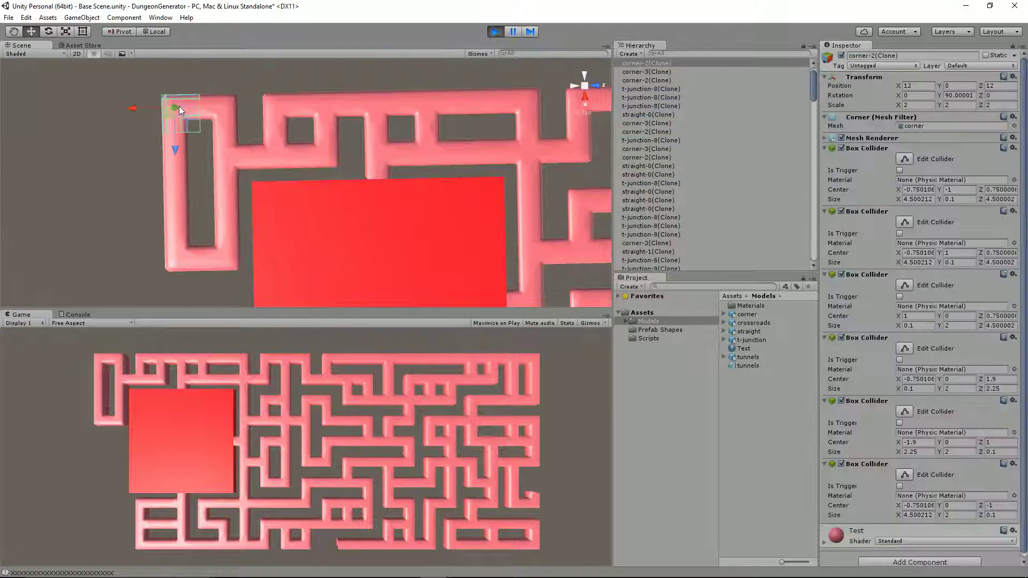
mouse_move(179, 106)
left_mouse_down("alt")
mouse_move(314, 571)
mouse_move(308, 204)
mouse_move(75, 179)
left_mouse_up("alt")
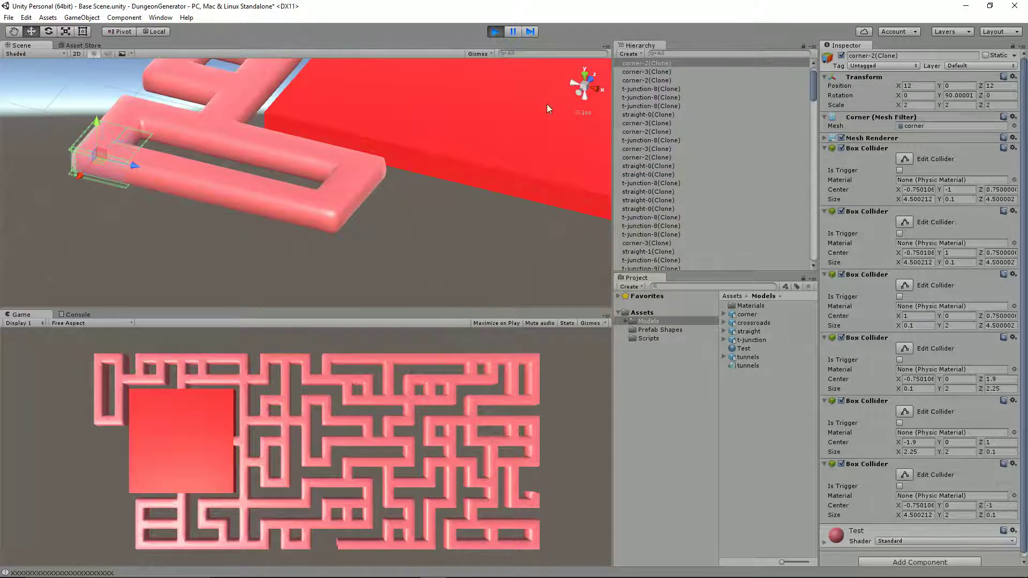
left_click(495, 32)
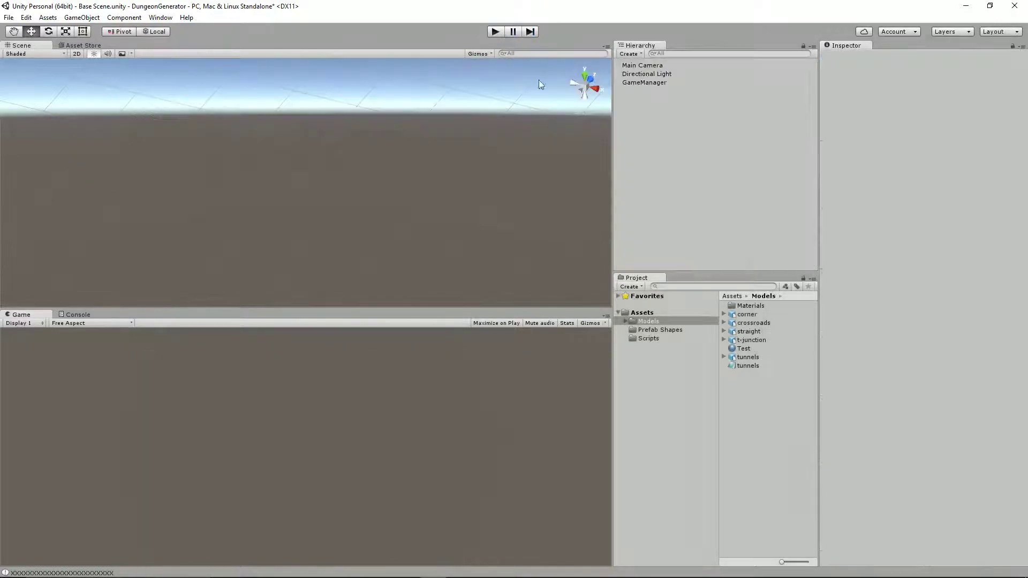
Preview prefabs Shape-0 through Shape-10 in Prefab Shapes, then go back to the Assets folder.
left_click(672, 333)
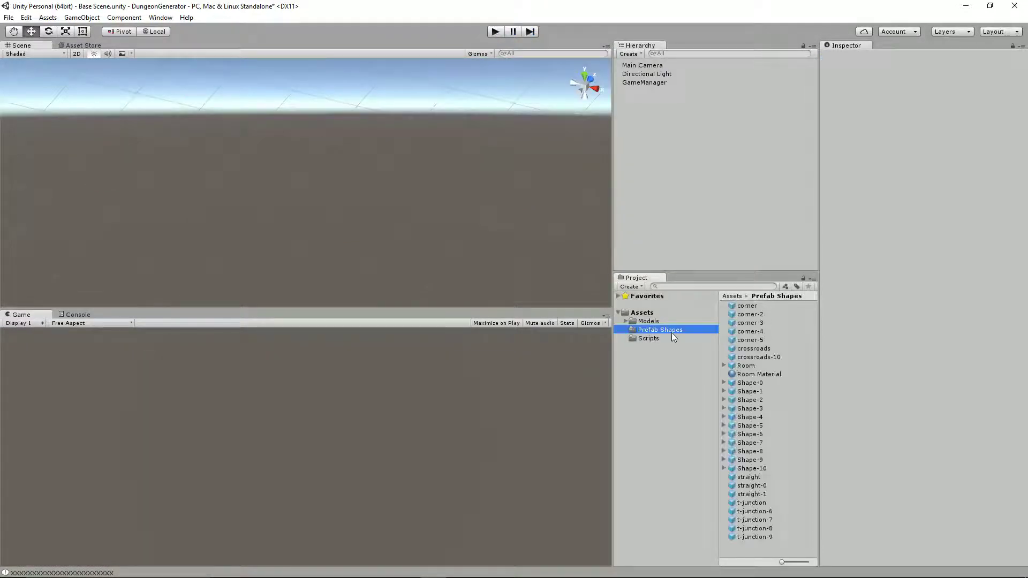
left_click(751, 384)
left_click(758, 469, "shift")
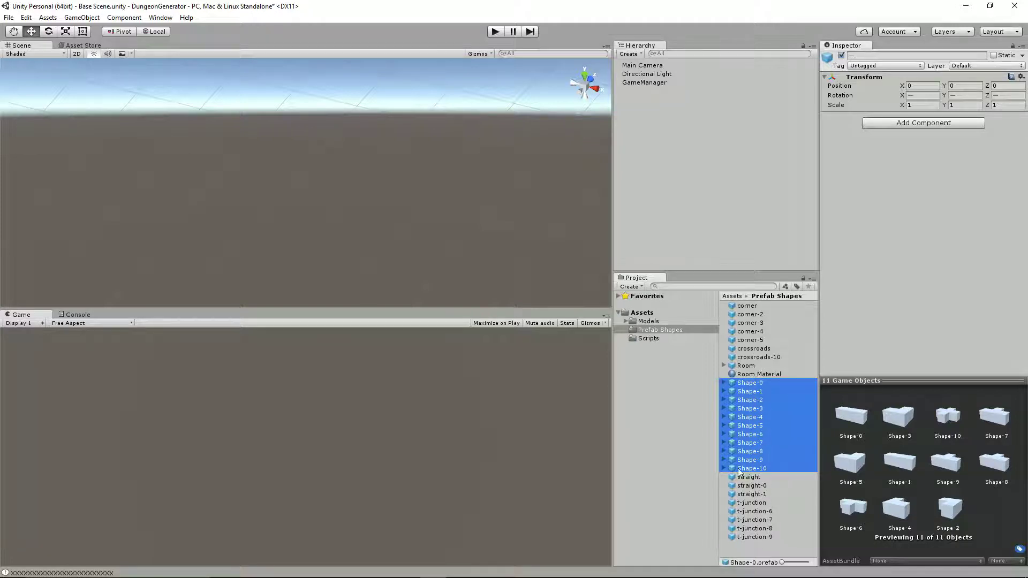
left_click(751, 383)
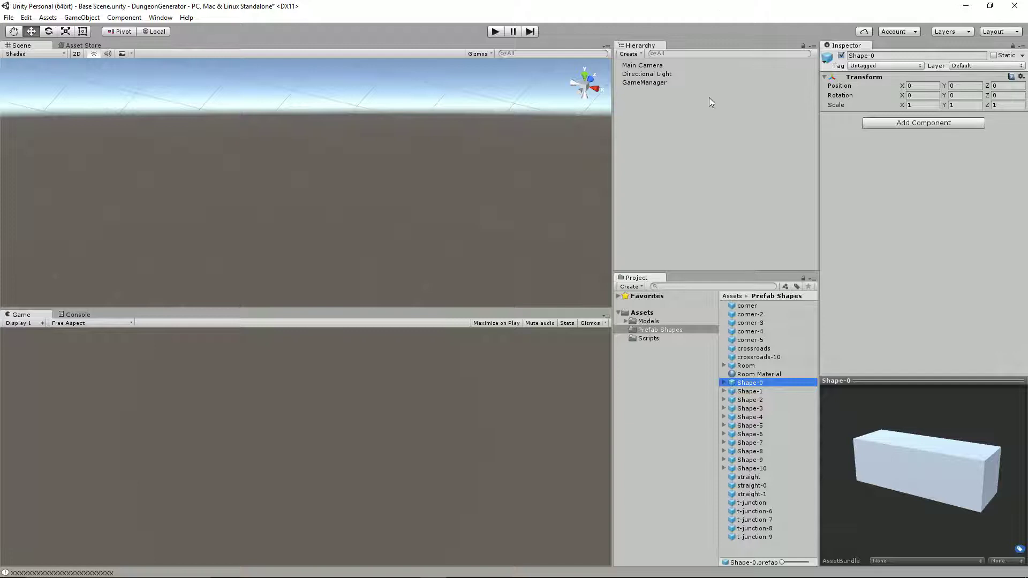
left_click(637, 316)
Start importing the Characters standard asset package and look through its contents list.
right_click(742, 362)
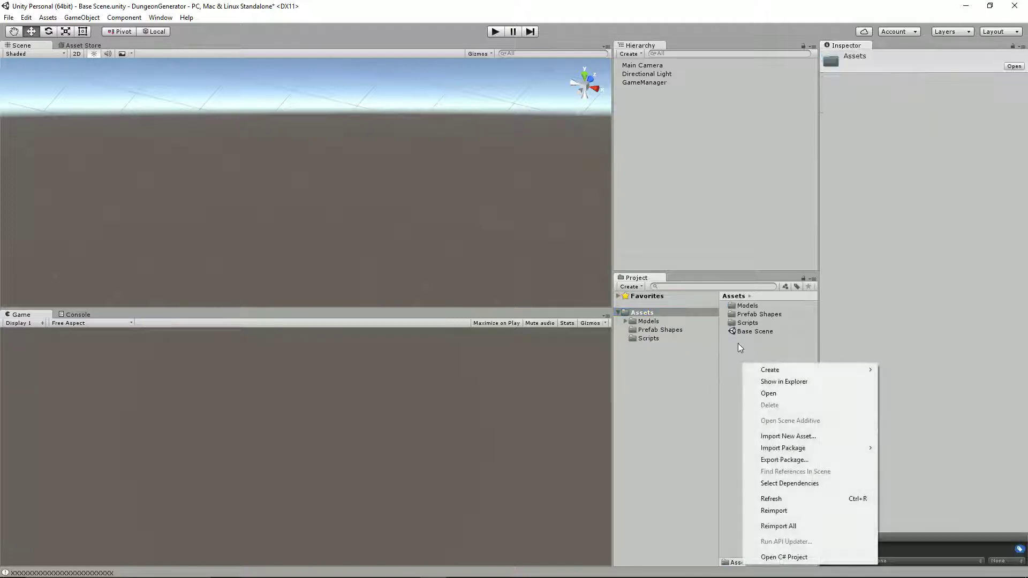
mouse_move(808, 450)
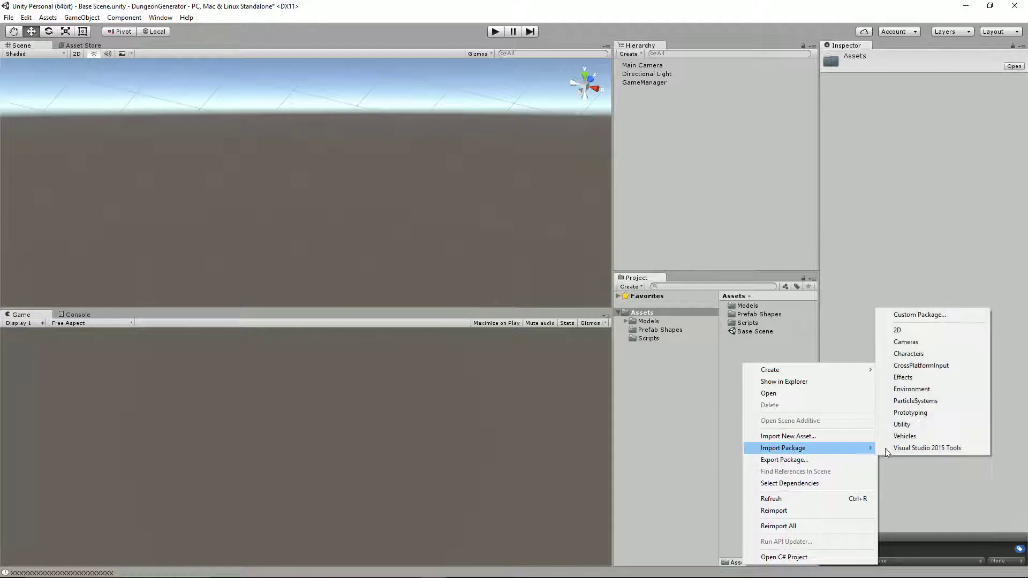
left_click(916, 354)
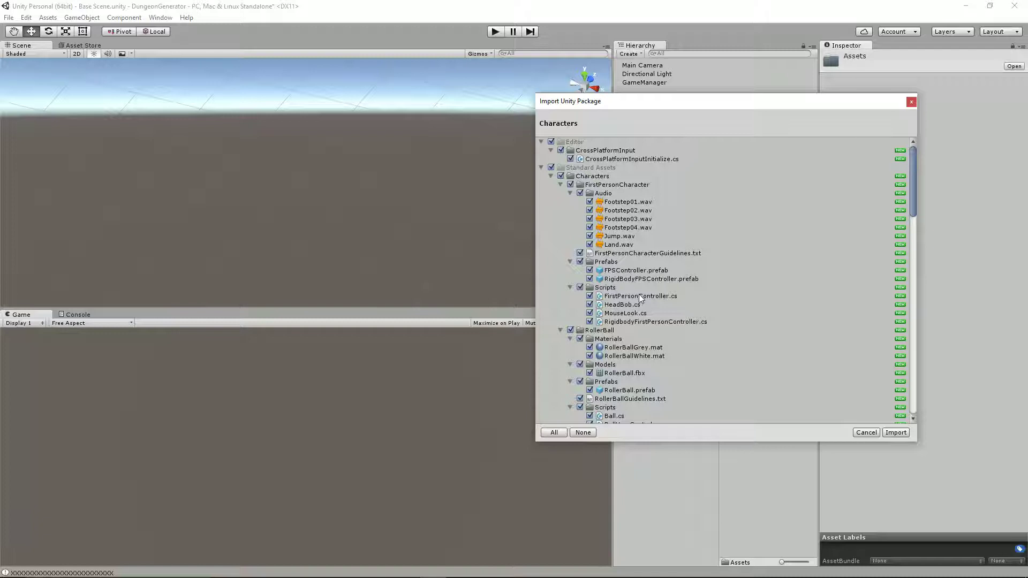
scroll(638, 295, "down", 3)
scroll(640, 296, "up", 3)
scroll(641, 298, "down", 3)
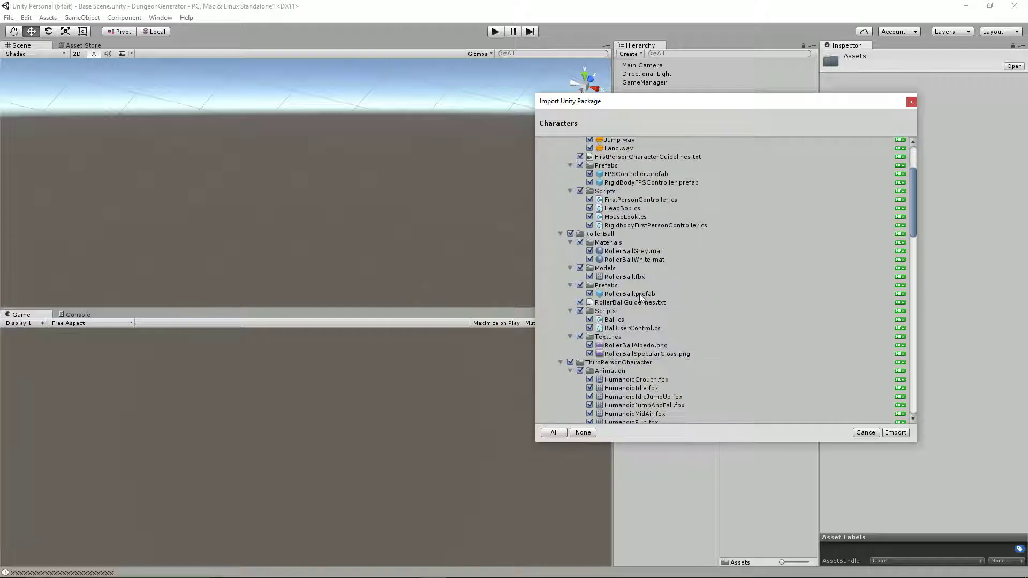
scroll(641, 298, "down", 3)
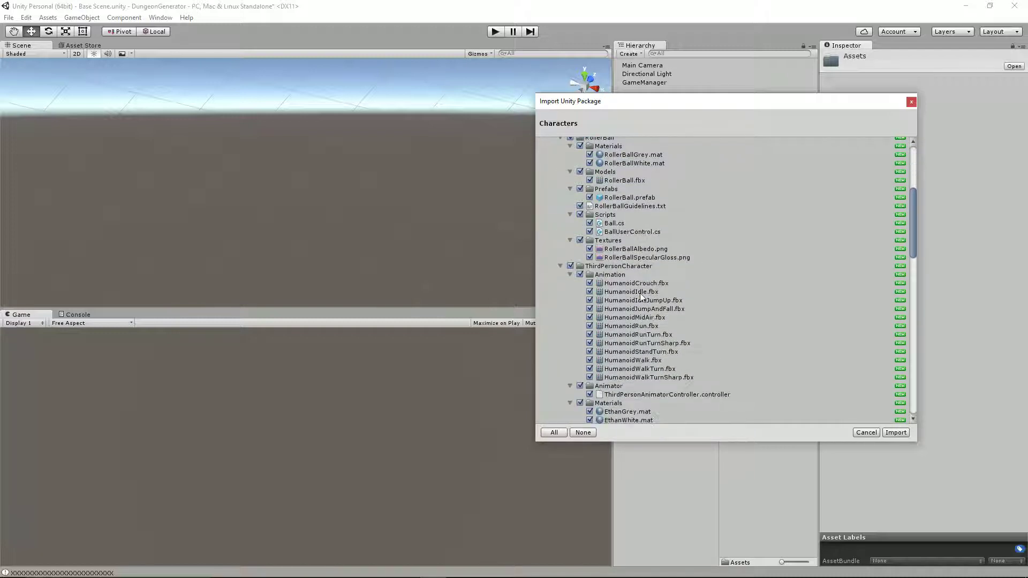
scroll(641, 298, "down", 3)
scroll(641, 298, "down", 2)
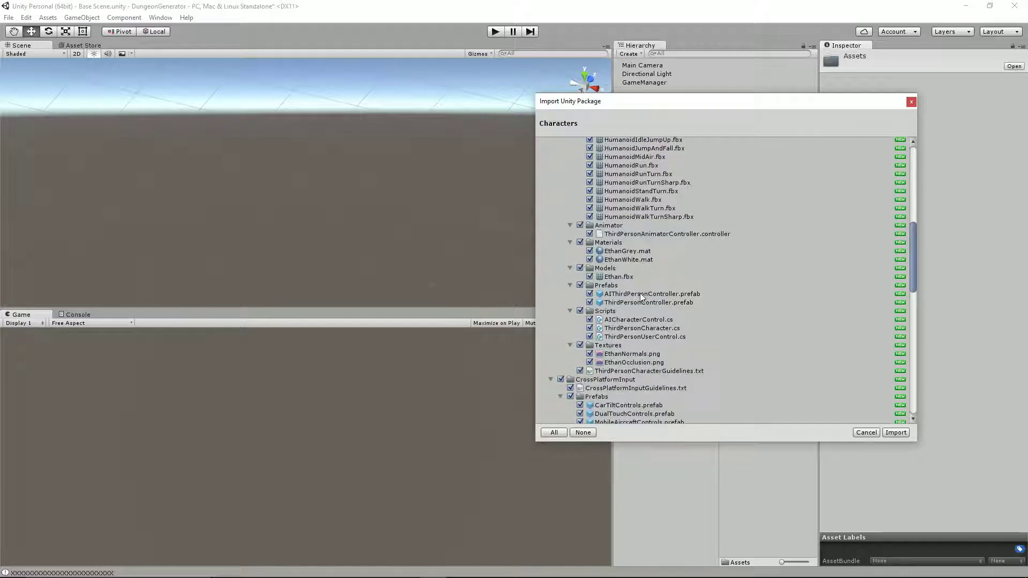
scroll(641, 298, "up", 4)
scroll(641, 296, "up", 7)
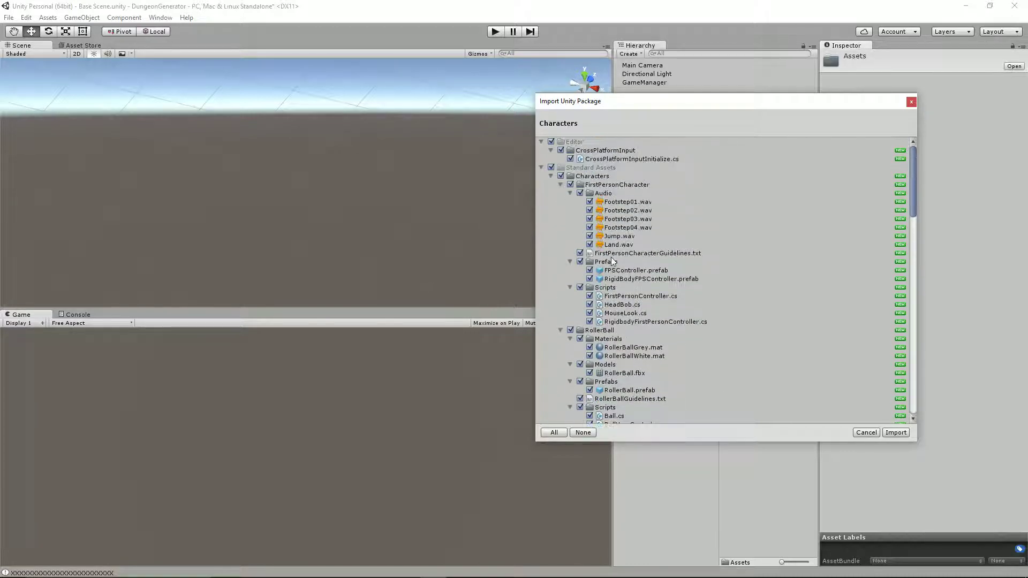
Exclude RollerBall and ThirdPersonCharacter, then import the remaining Characters package contents.
left_click(621, 186)
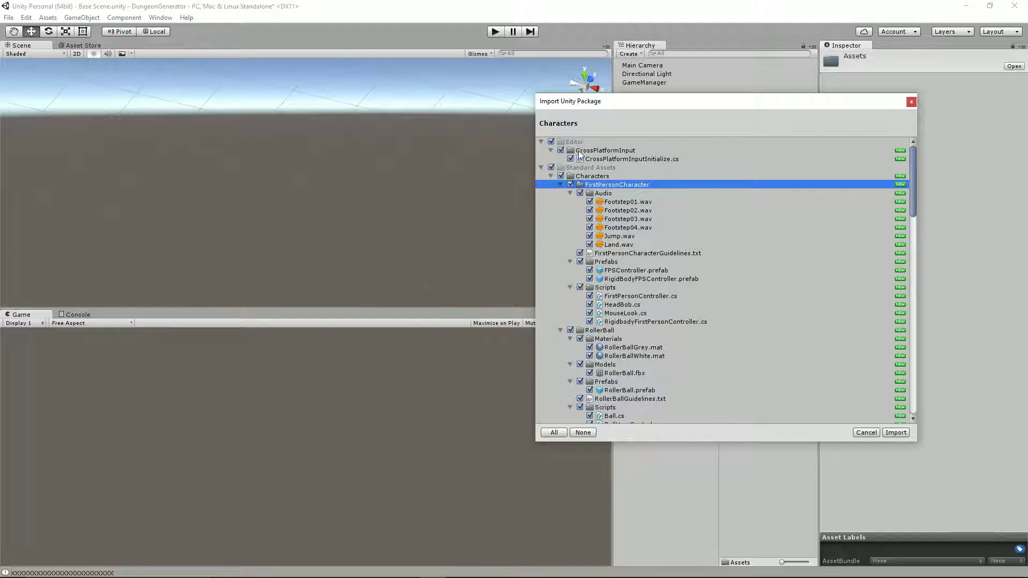
scroll(590, 236, "down", 1)
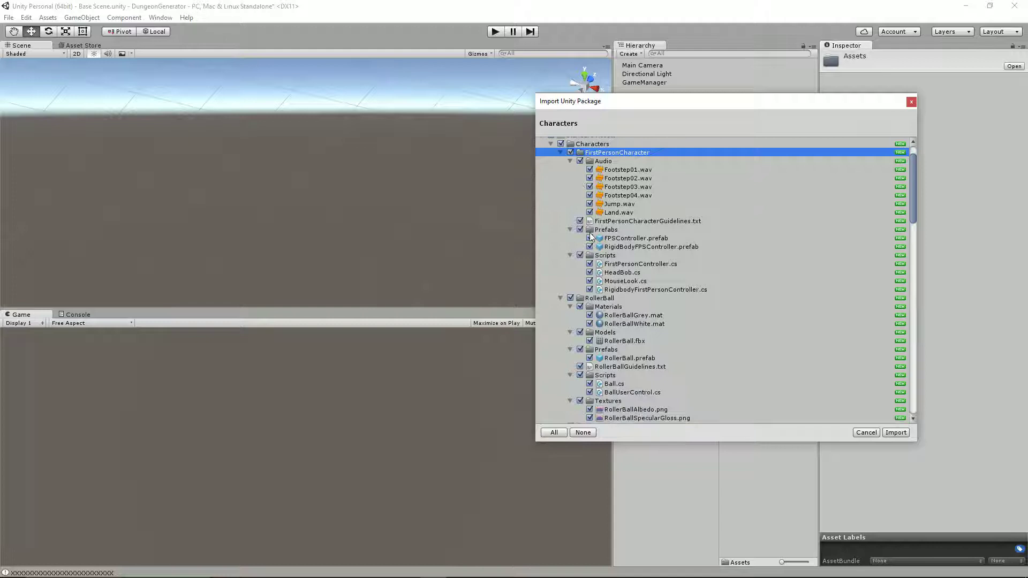
left_click(561, 152)
left_click(560, 161)
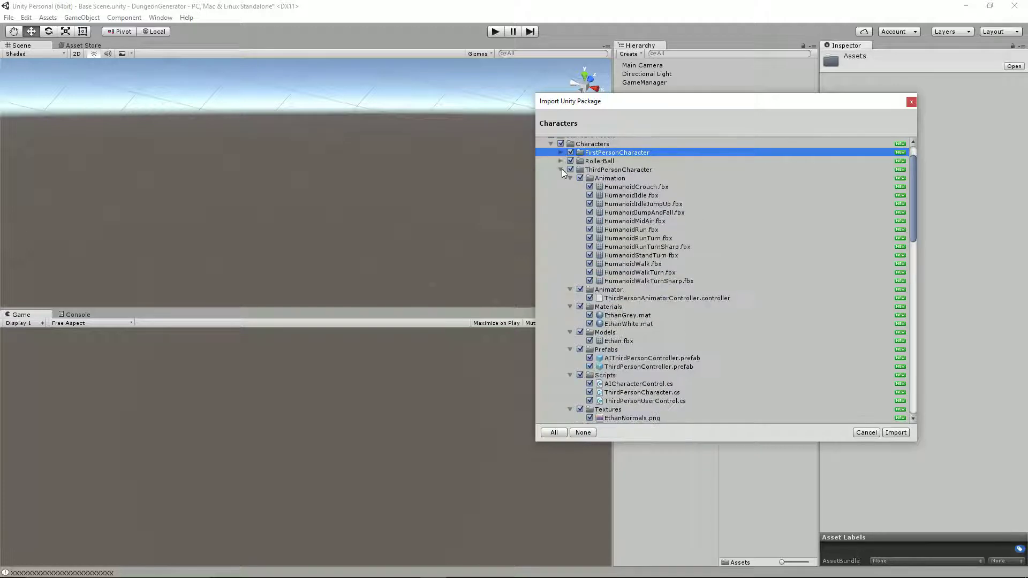
left_click(560, 170)
left_click(571, 161)
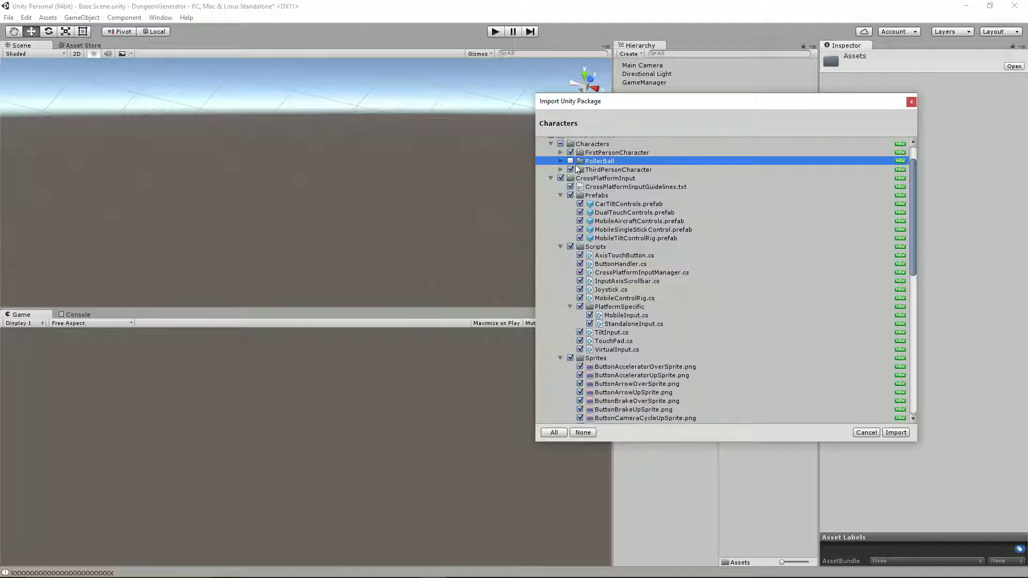
left_click(571, 170)
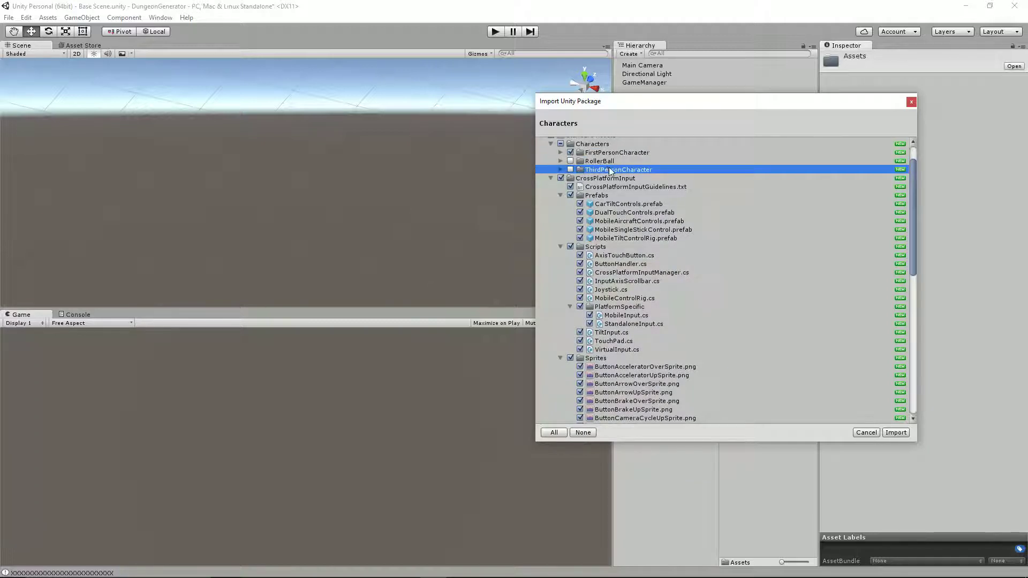
scroll(653, 386, "down", 10)
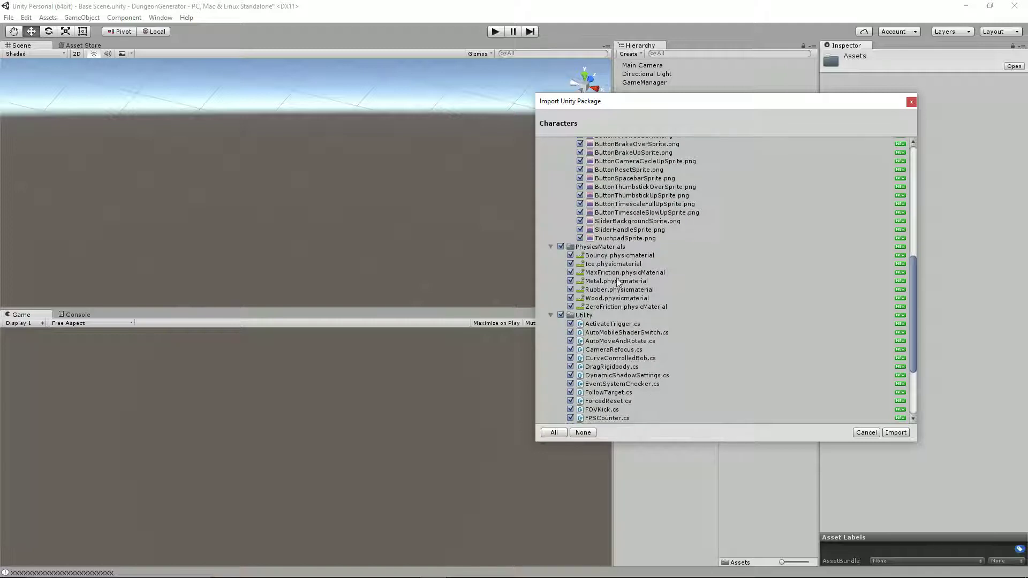
scroll(616, 278, "up", 10)
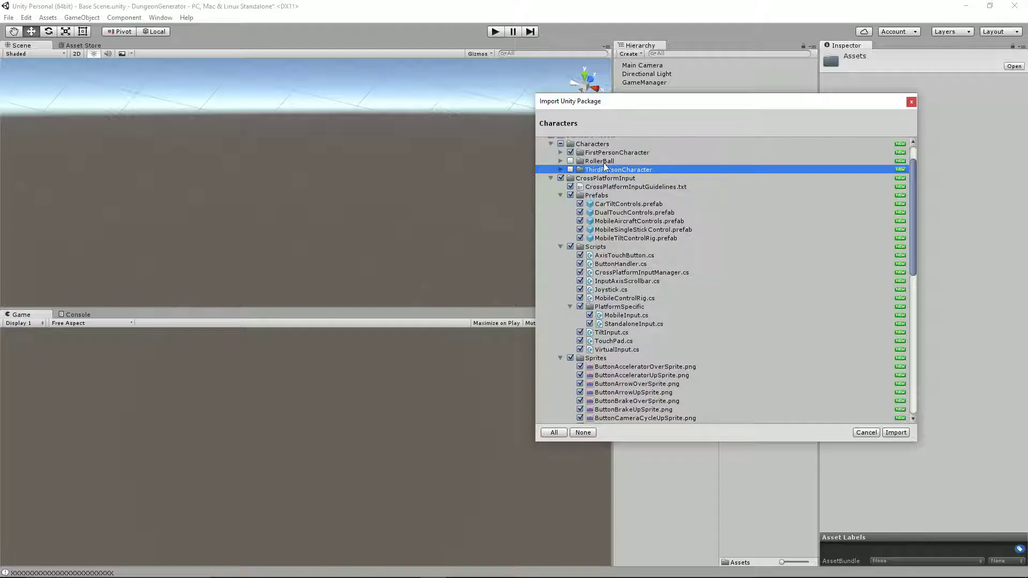
scroll(594, 160, "up", 2)
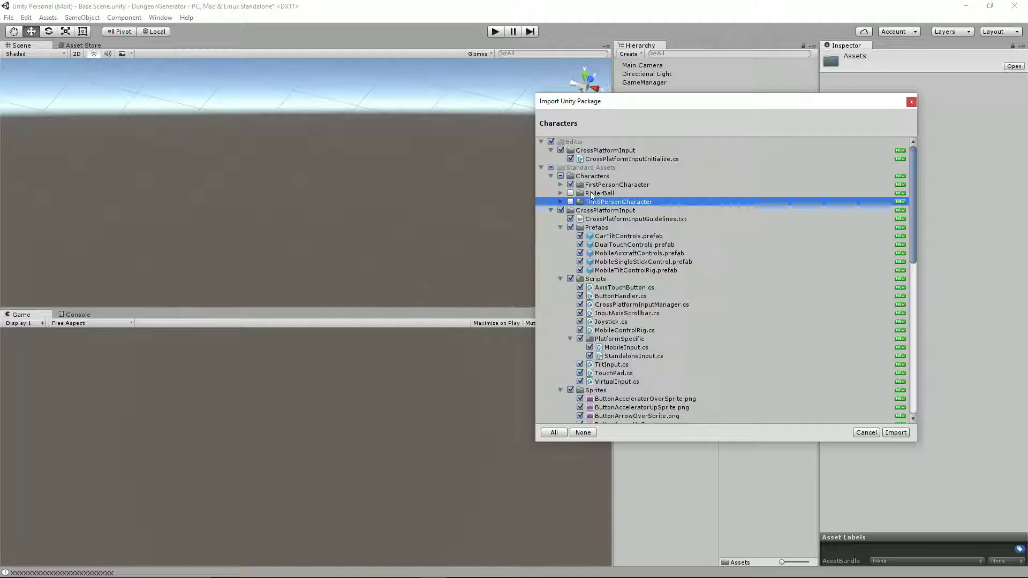
left_click(904, 434)
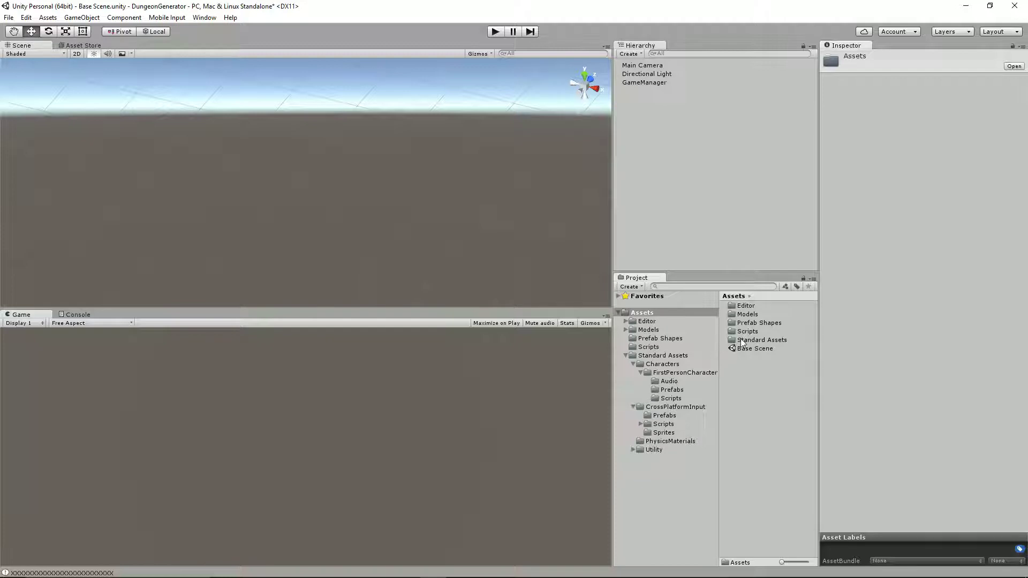
Drag the FPSController prefab from Standard Assets > Characters > FirstPersonCharacter > Prefabs into the scene.
double_click(742, 342)
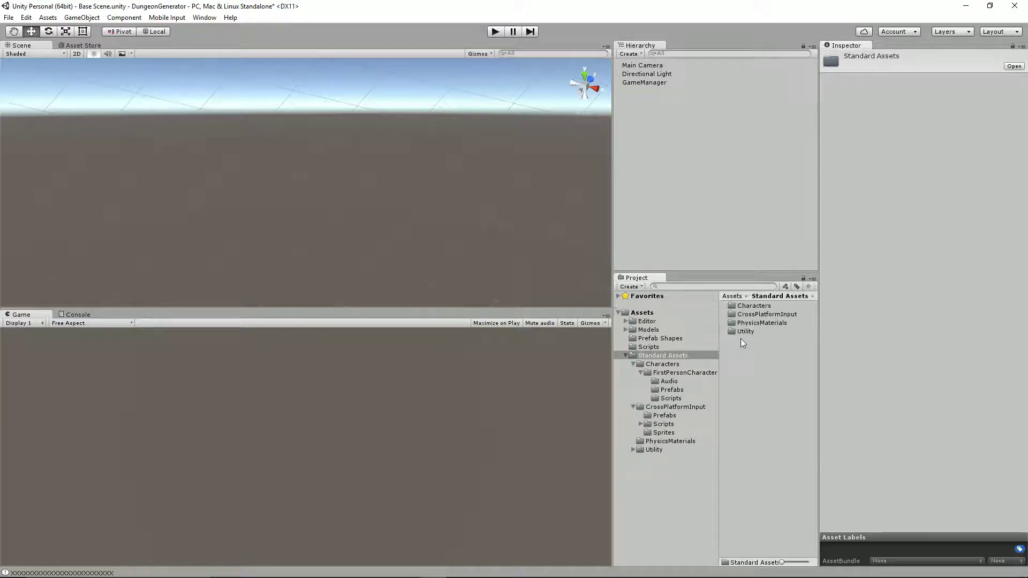
left_click(738, 306)
double_click(738, 307)
double_click(740, 306)
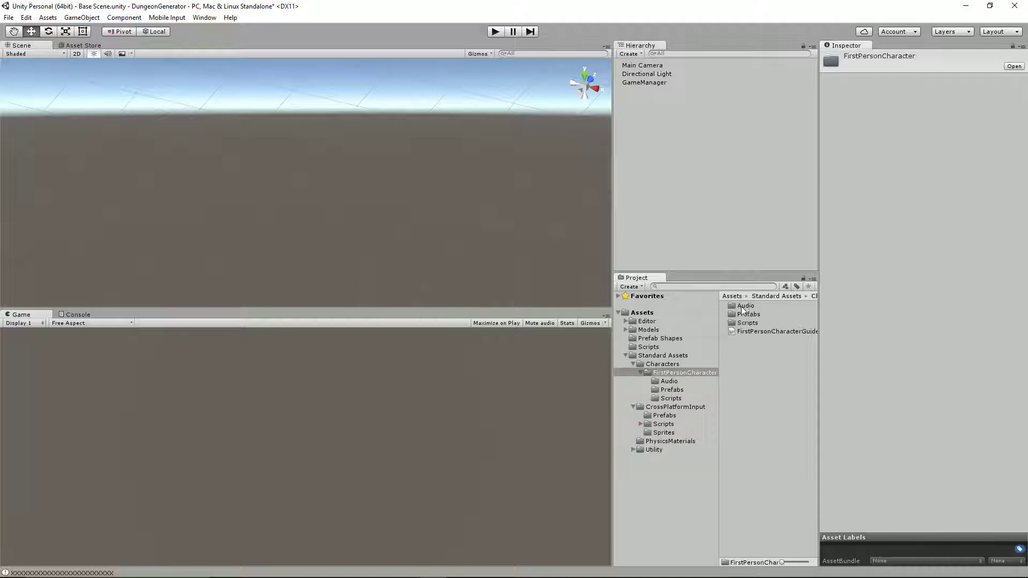
double_click(744, 314)
left_click_drag(757, 306, 665, 214)
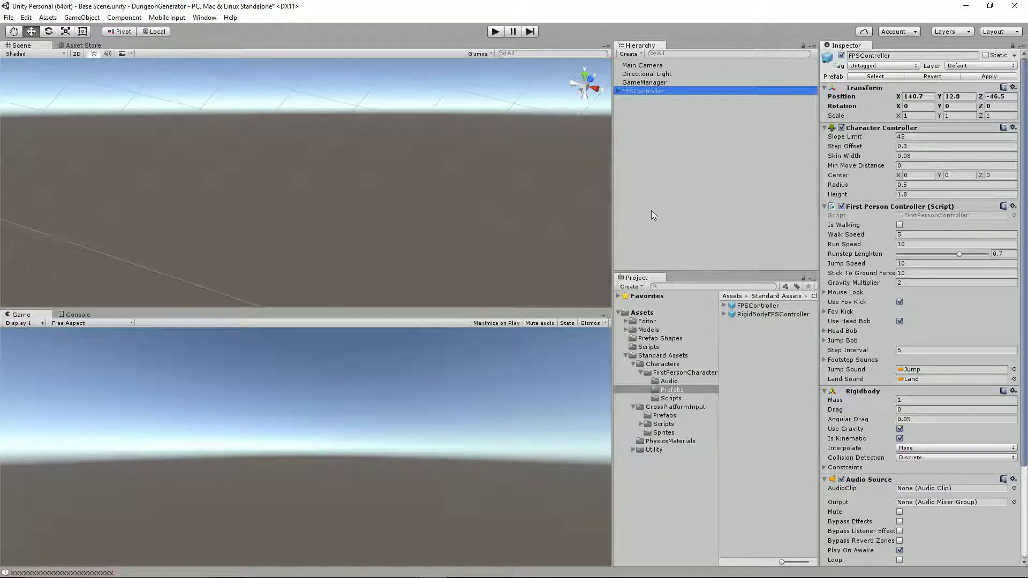
Reset FPSController's transform to 0, 0, 0 and enter play mode to regenerate the maze.
left_click(1014, 88)
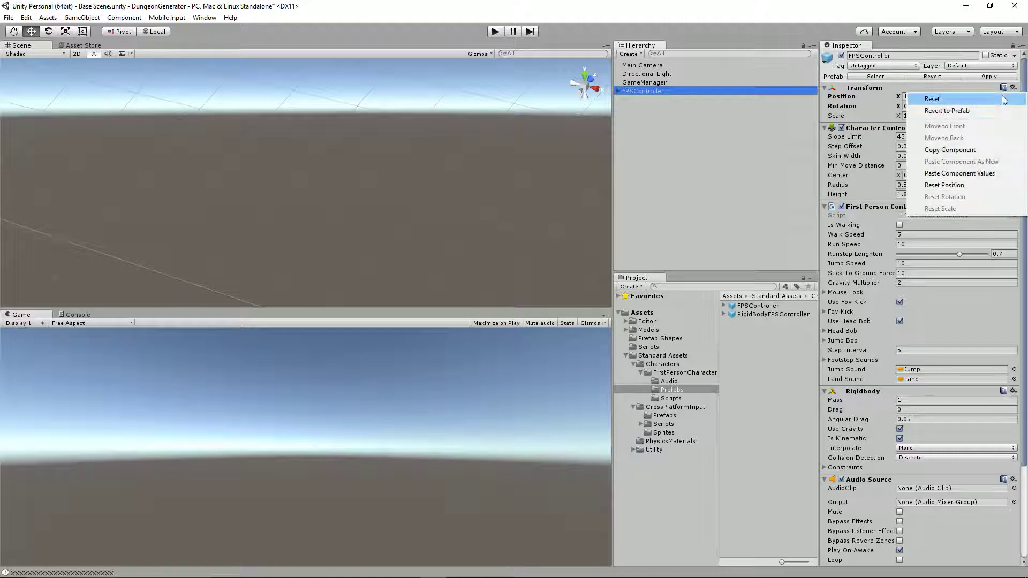
left_click(868, 98)
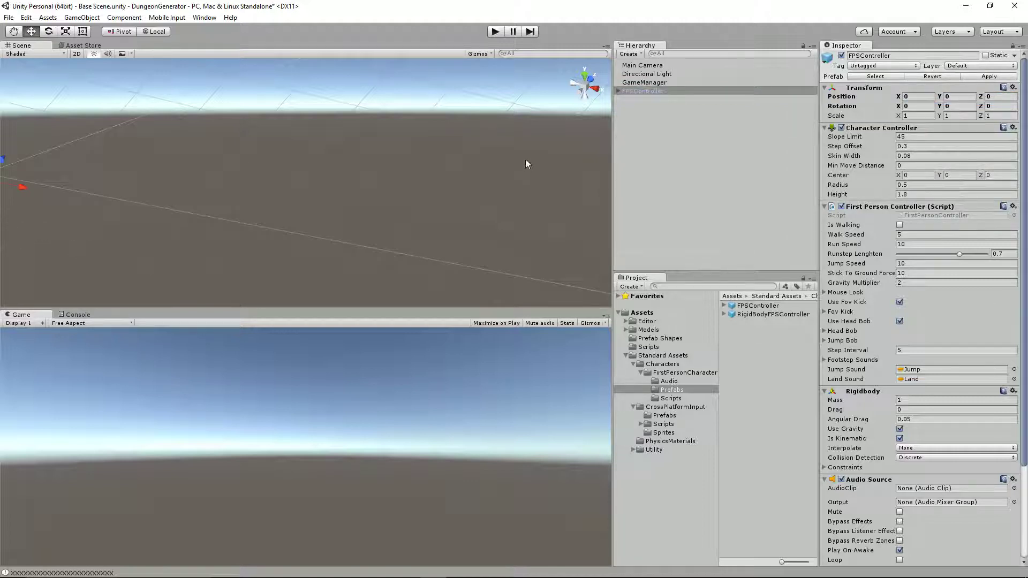
left_click(502, 32)
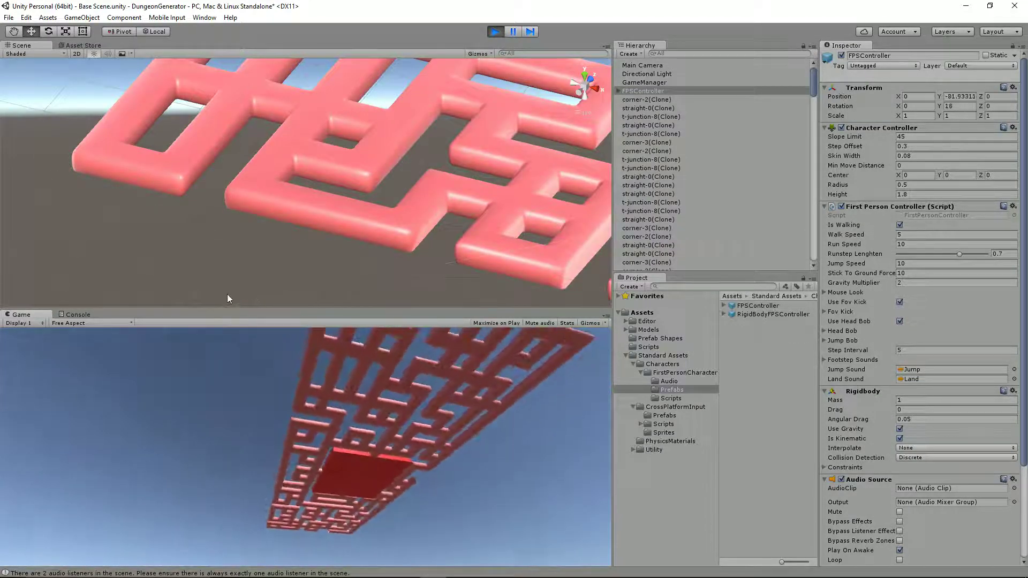
Inspect the generated maze and read the first corner piece's position, 12, 0, 12, then stop play.
right_click_drag(356, 204, 249, 205)
scroll(256, 189, "down", 10)
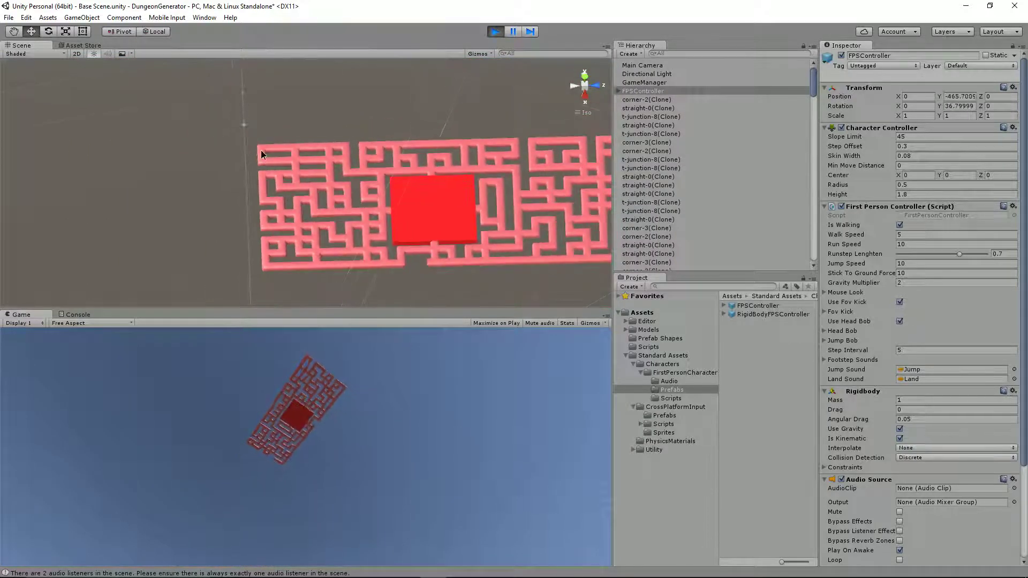
left_click(261, 151)
mouse_move(304, 172)
right_mouse_down()
mouse_move(588, 189)
mouse_move(401, 222)
right_mouse_up()
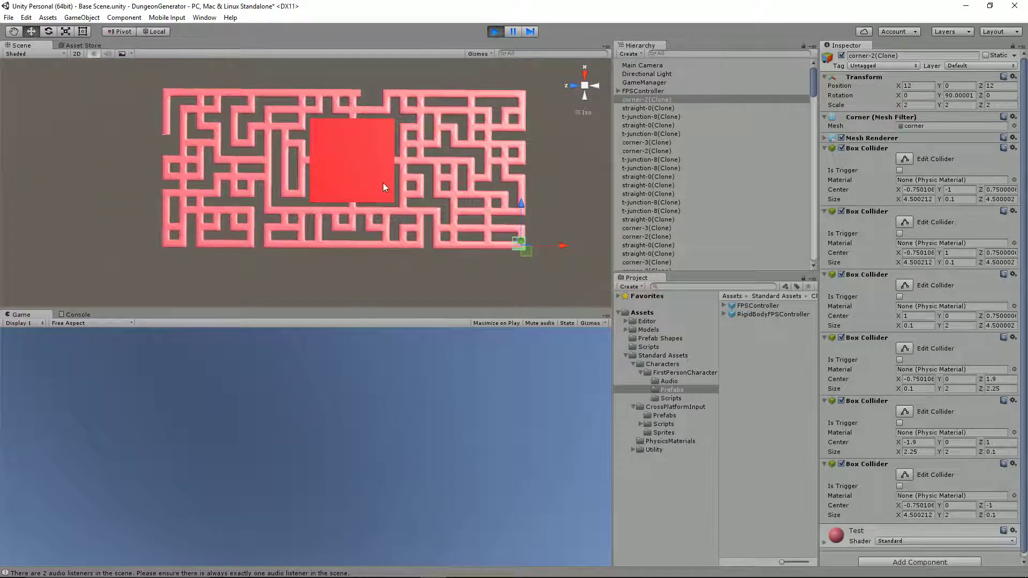
left_click(647, 99)
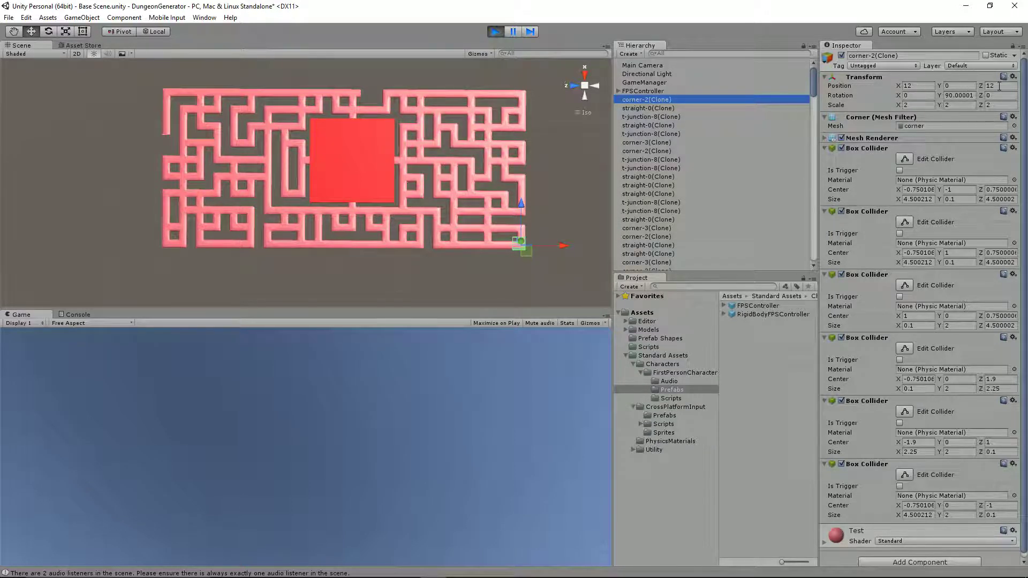
left_click(495, 31)
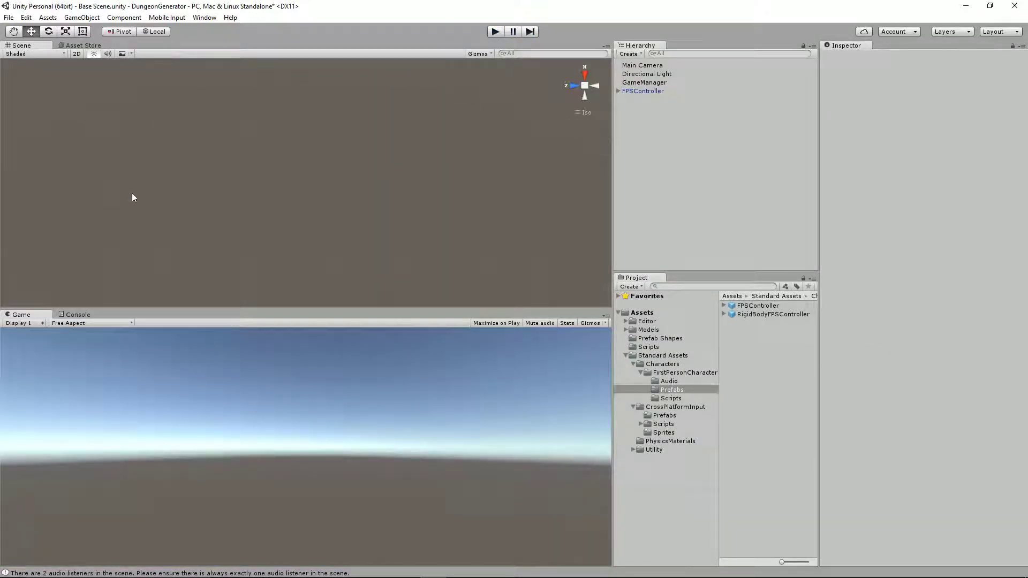
Set FPSController's Position X and Z to 12, then untick the Main Camera's active checkbox.
left_click(651, 92)
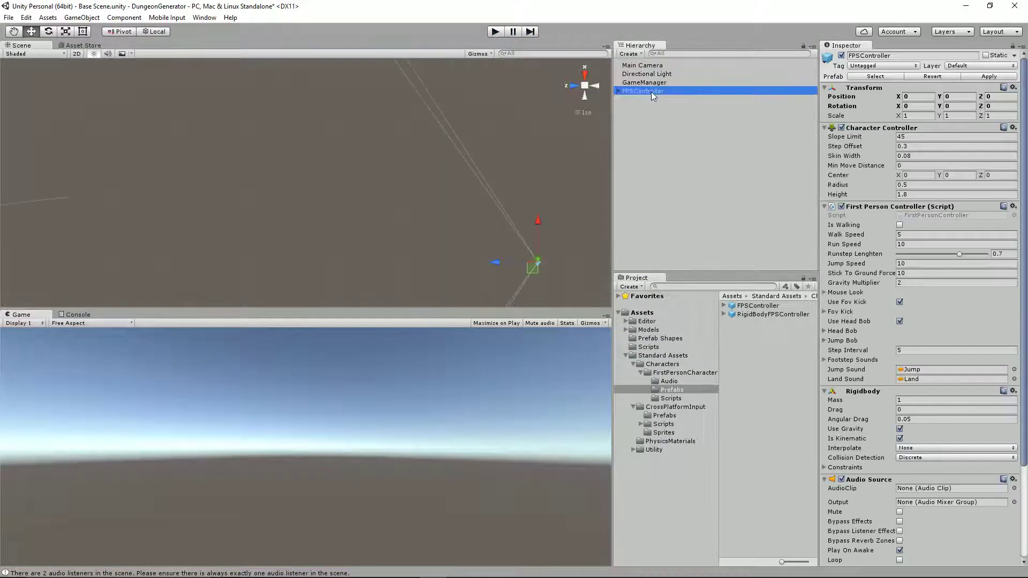
left_click(915, 95)
type("1")
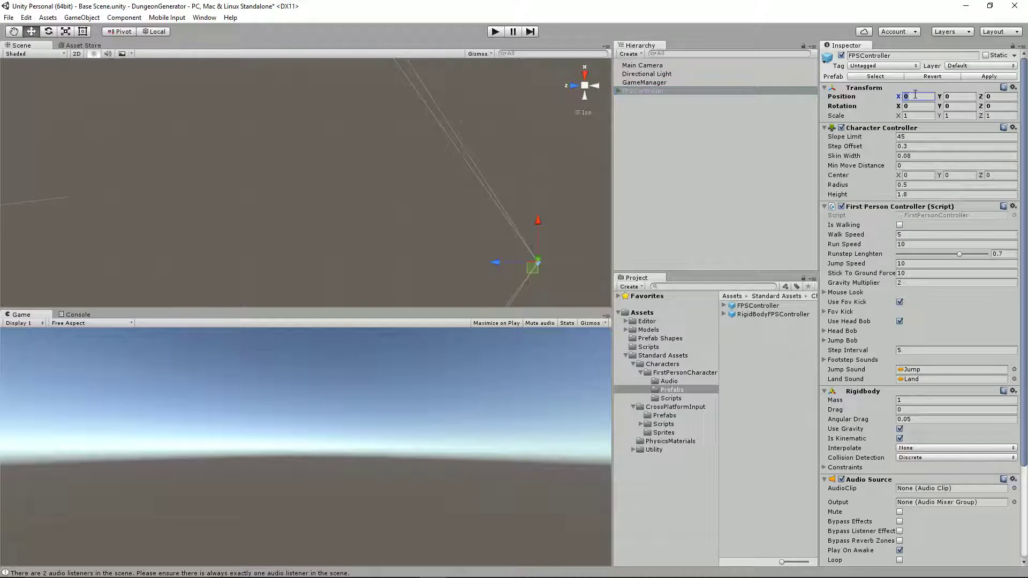
type("2")
key("Tab")
key("Tab")
type("12")
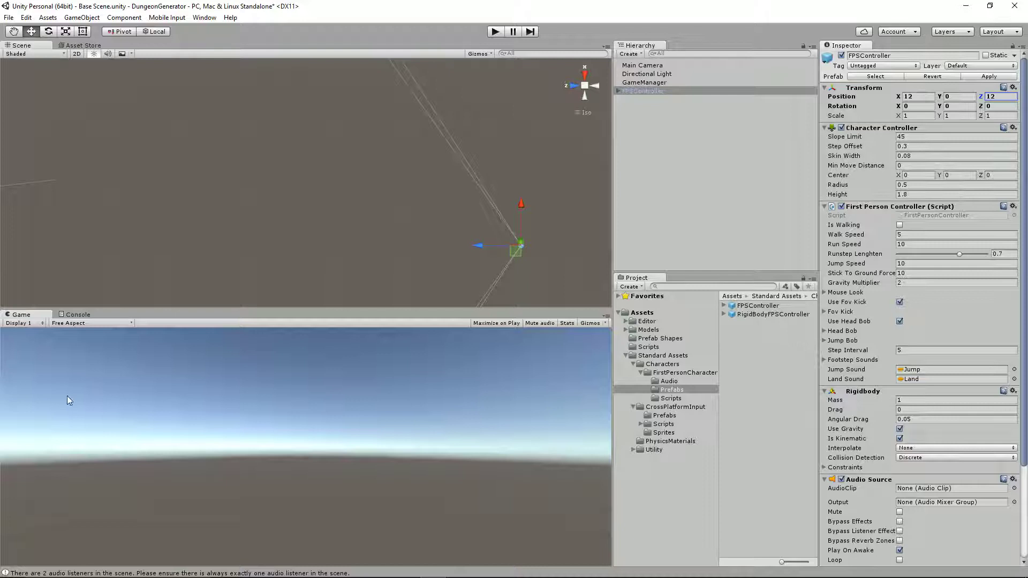
left_click(641, 92)
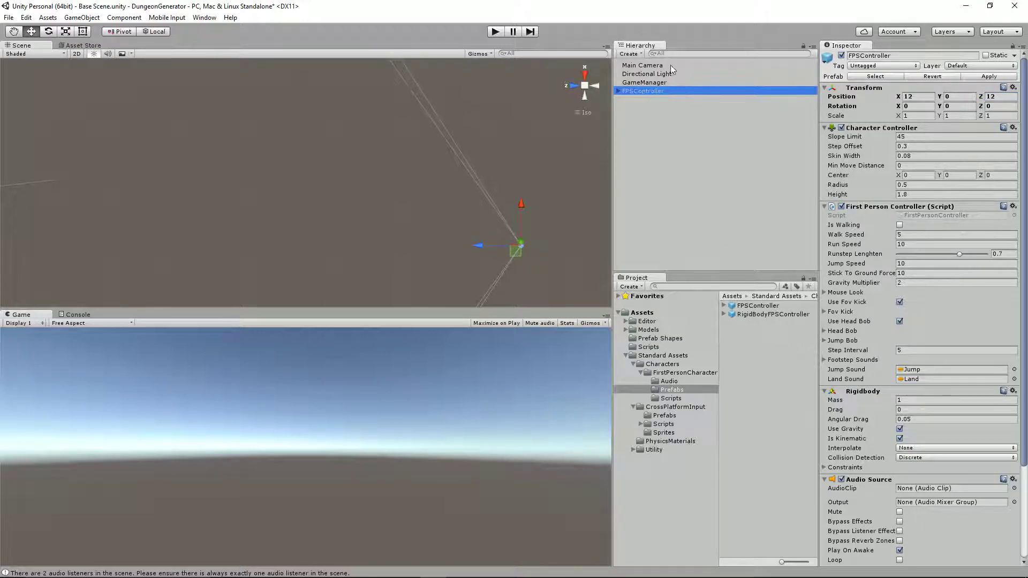
left_click(642, 65)
left_click(842, 55)
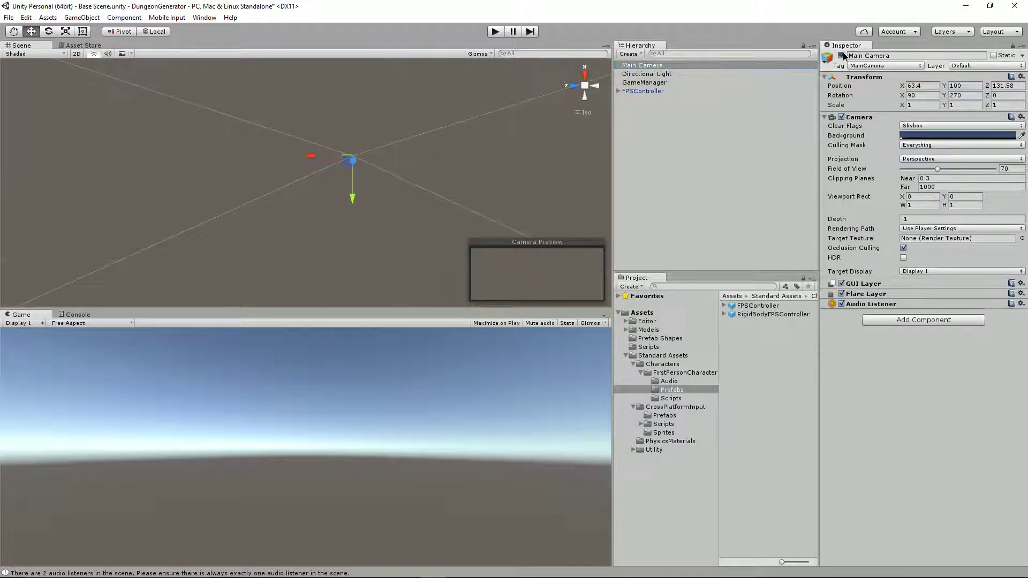
Enter Play mode and walk the FPSController forward and right down the first tunnel corridor.
left_click(495, 32)
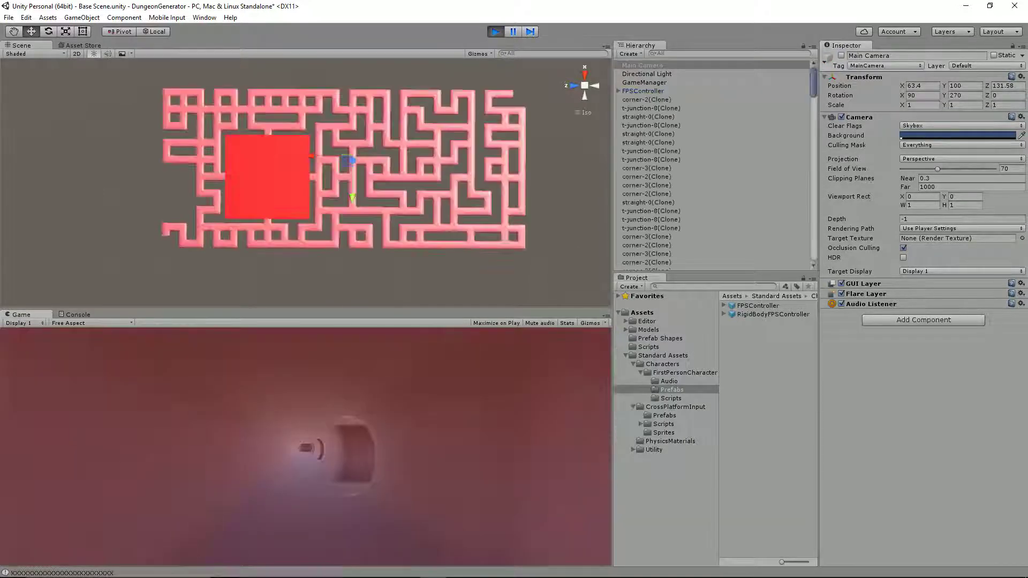
key("w")
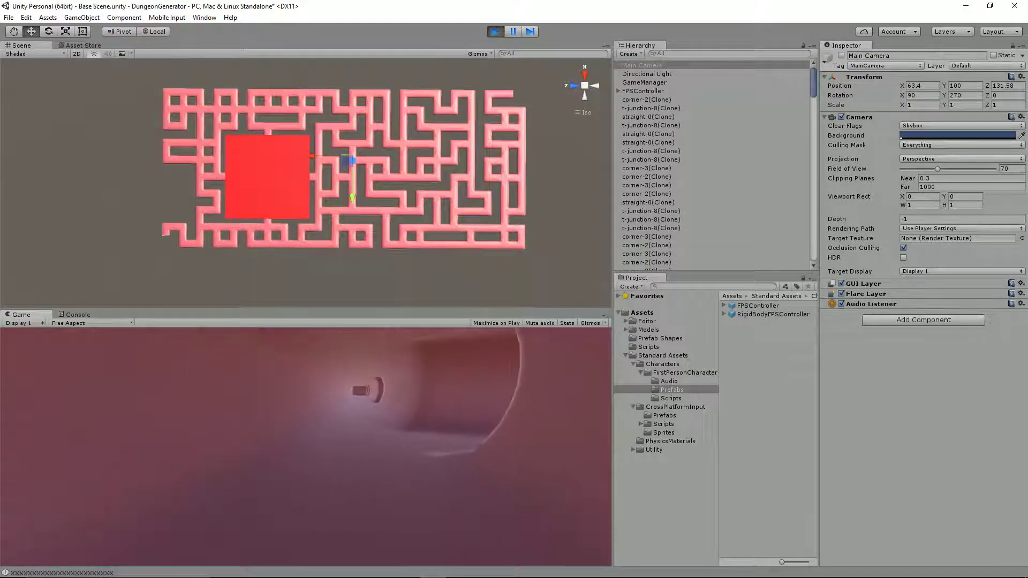
key("w")
key("d")
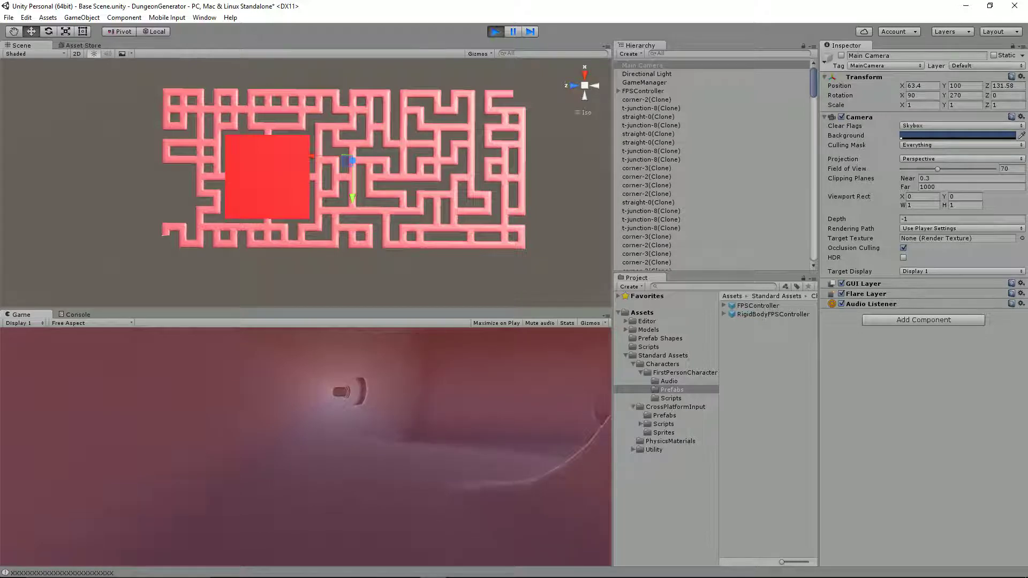
key("d")
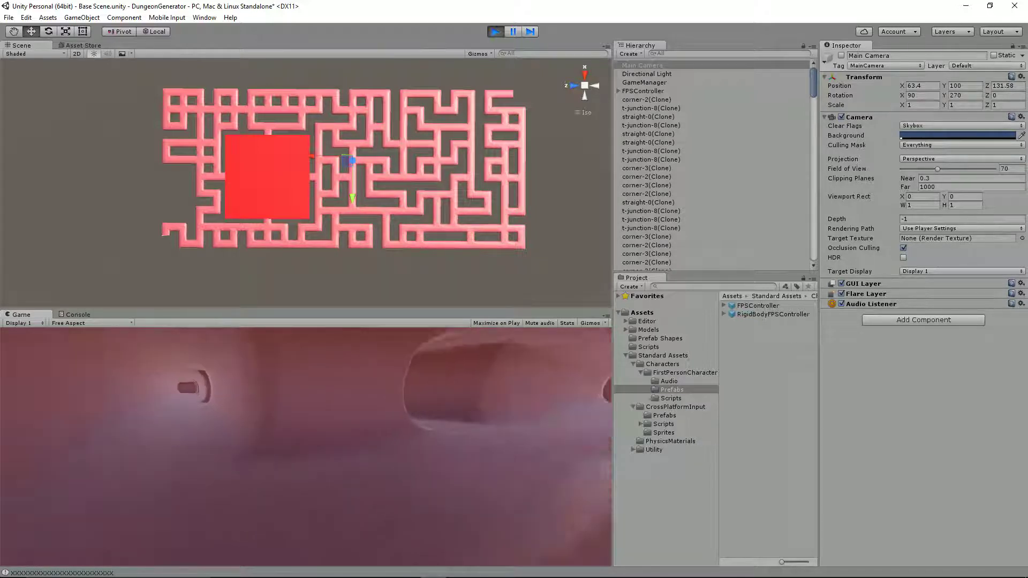
key("w")
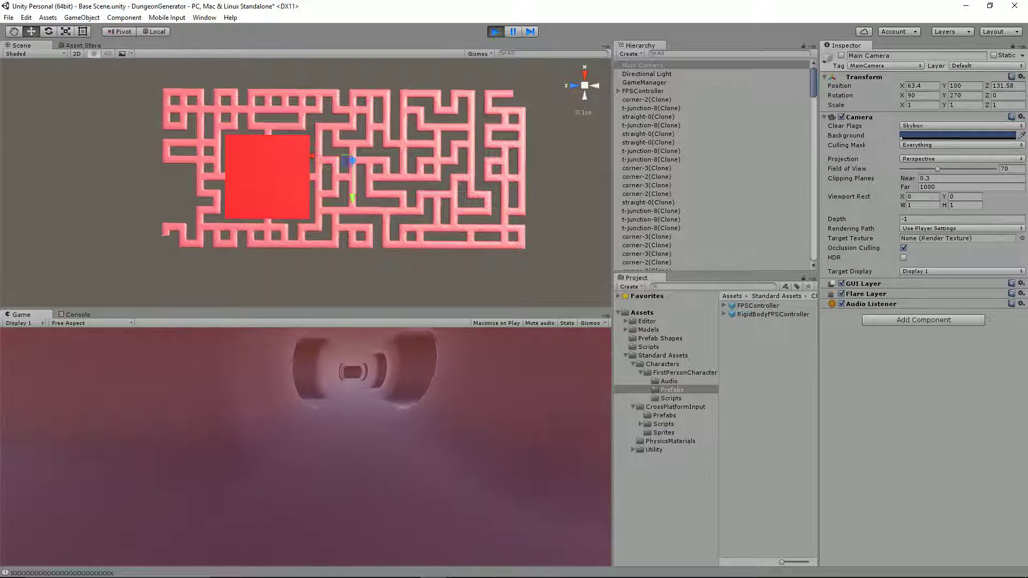
key("w")
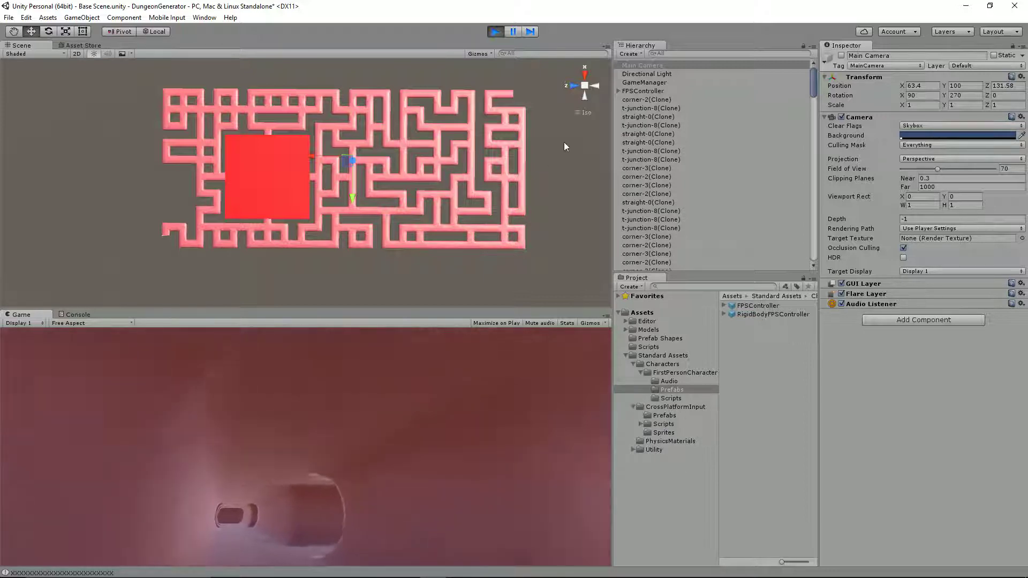
left_click(642, 91)
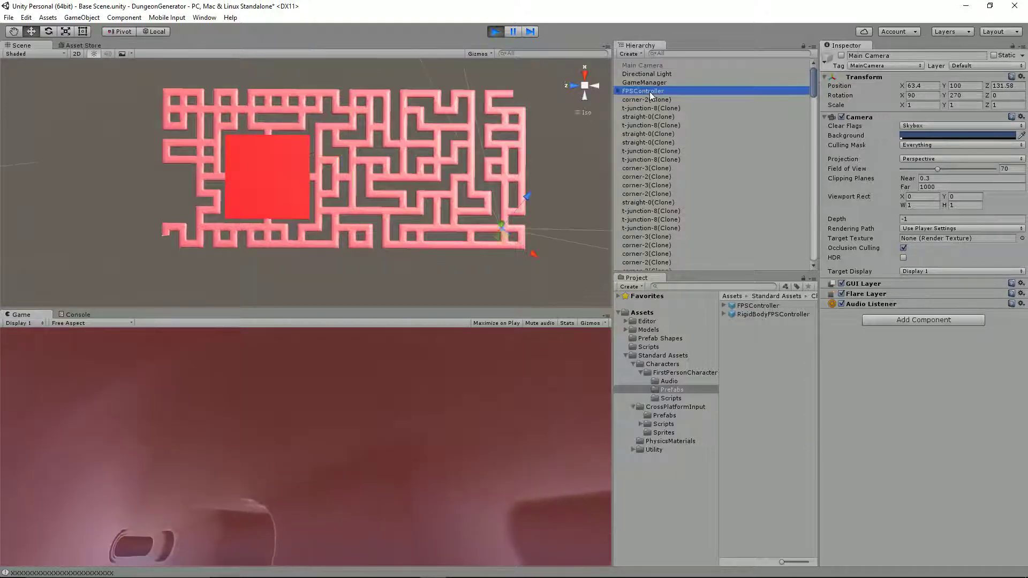
left_click(419, 438)
Walk the player around the bend and through several passages of the tunnel maze.
key("w")
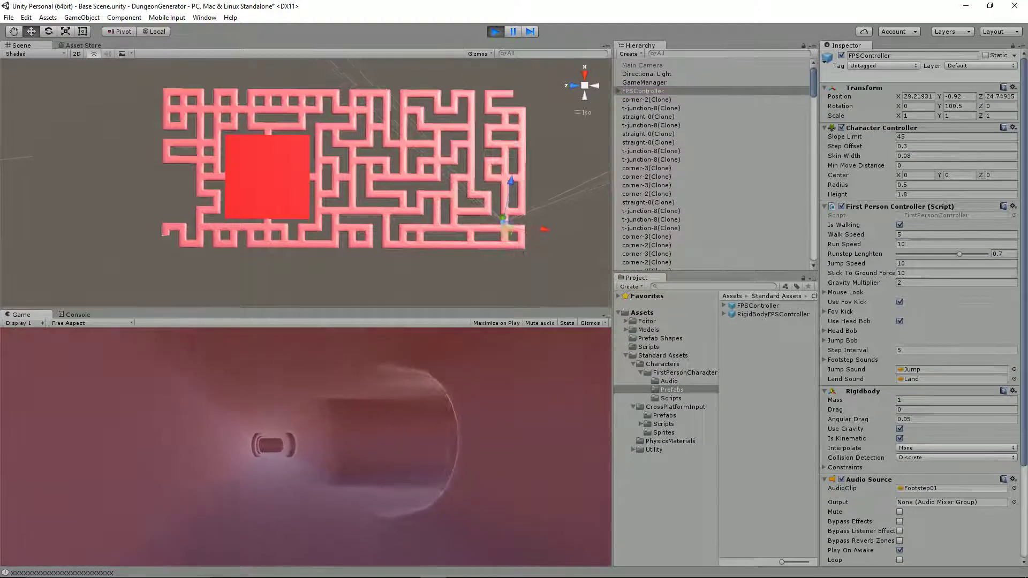
key("w")
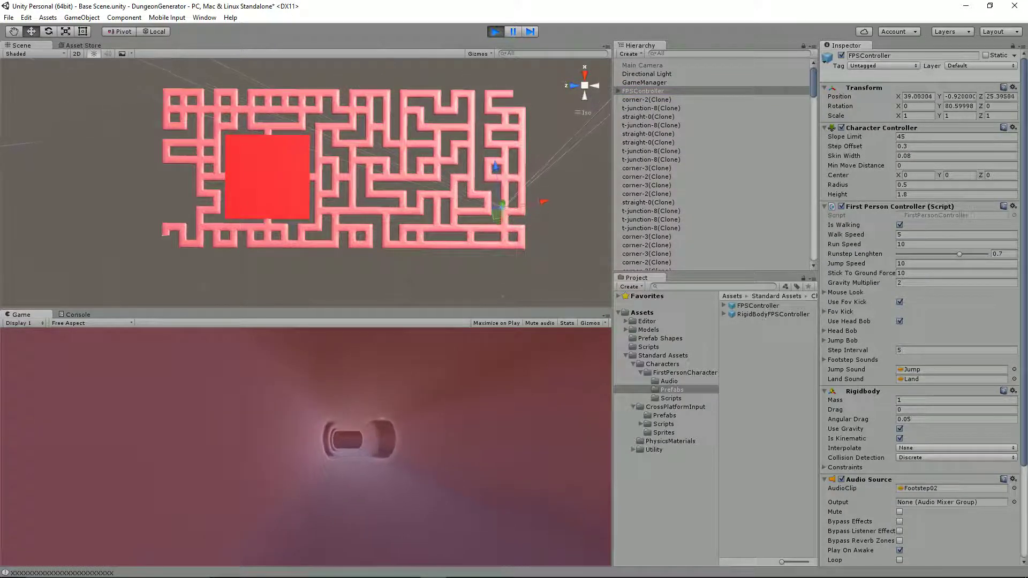
key("w")
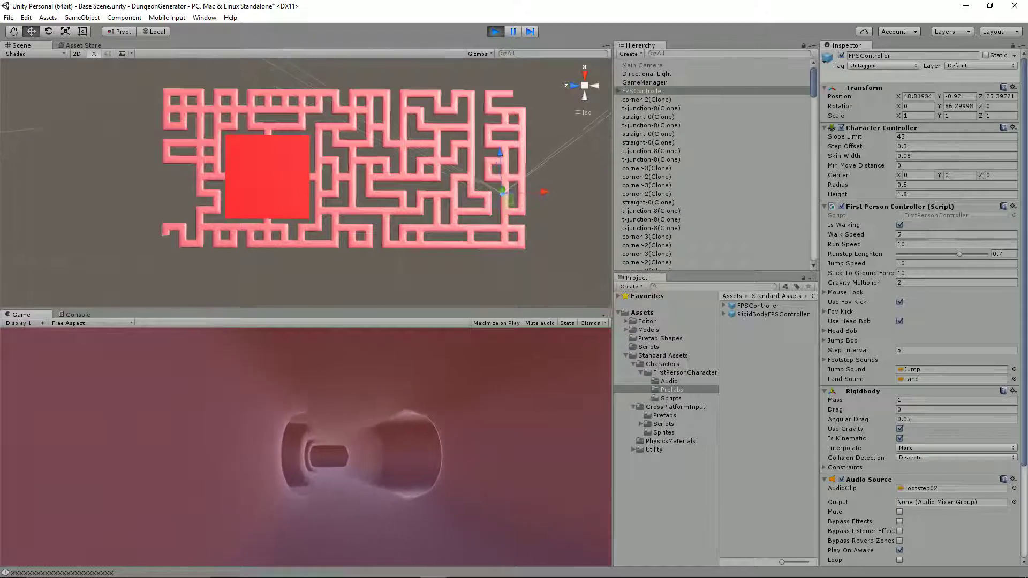
key("w")
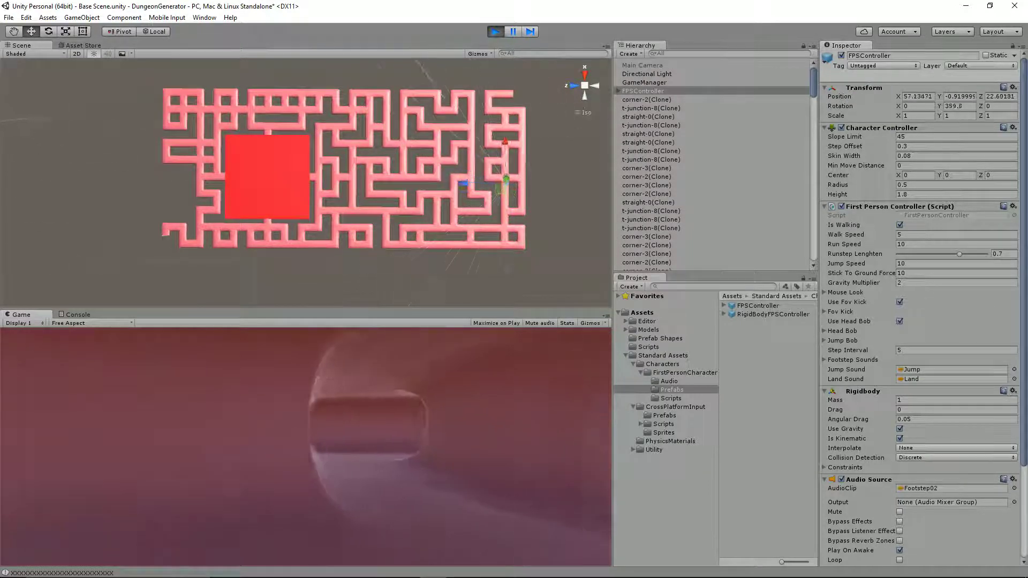
key("w")
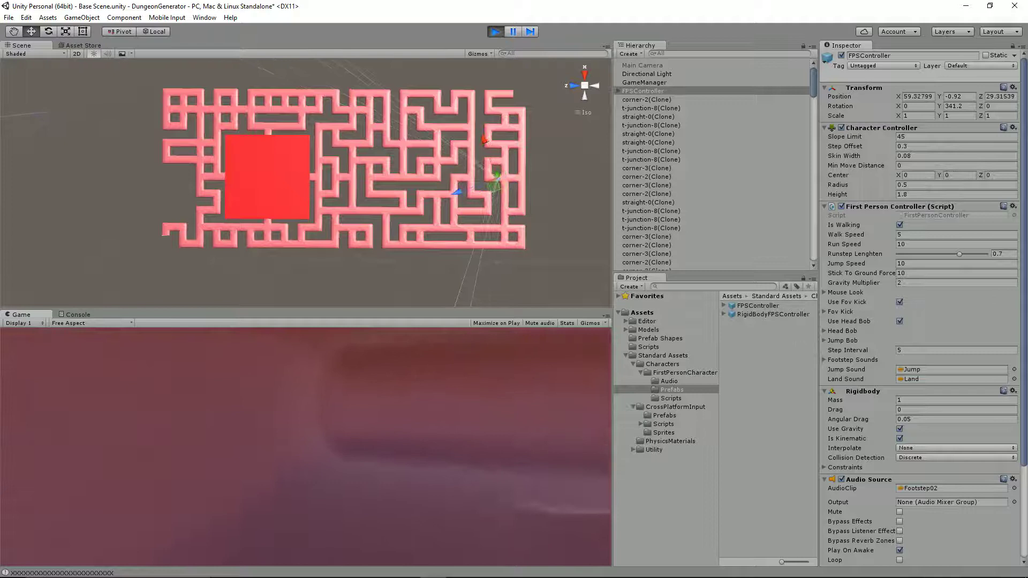
key("w")
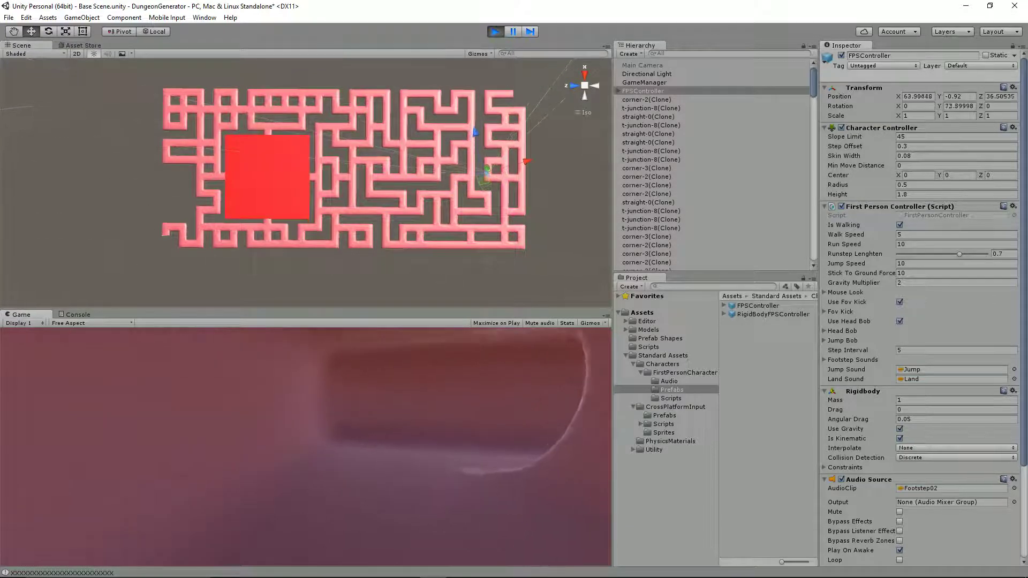
key("w")
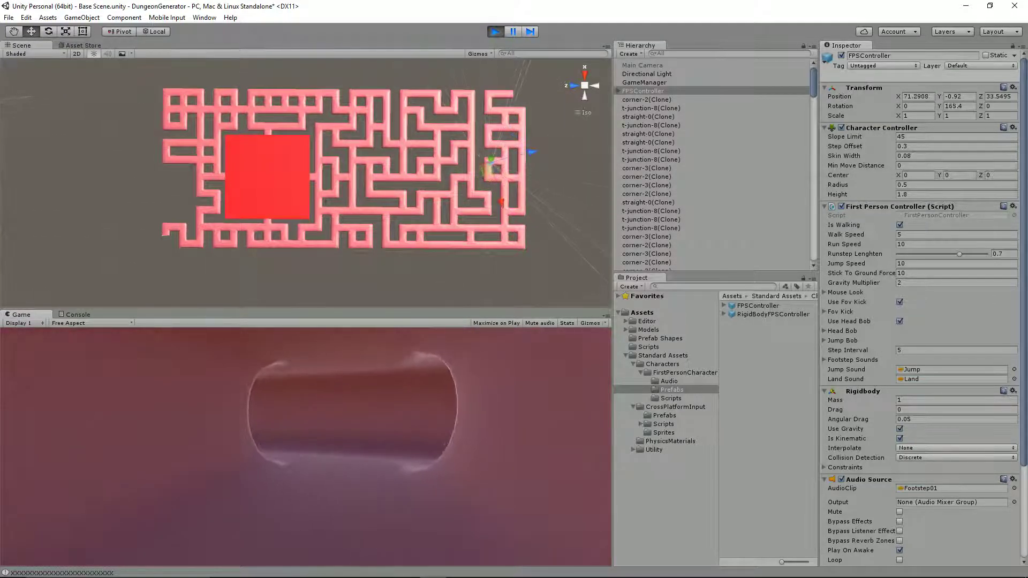
key("w")
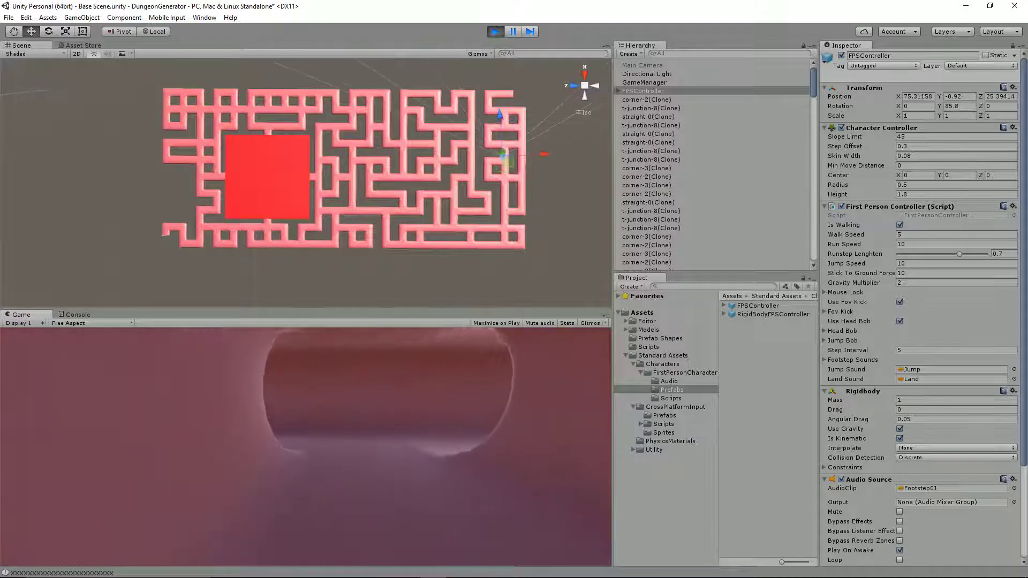
key("w")
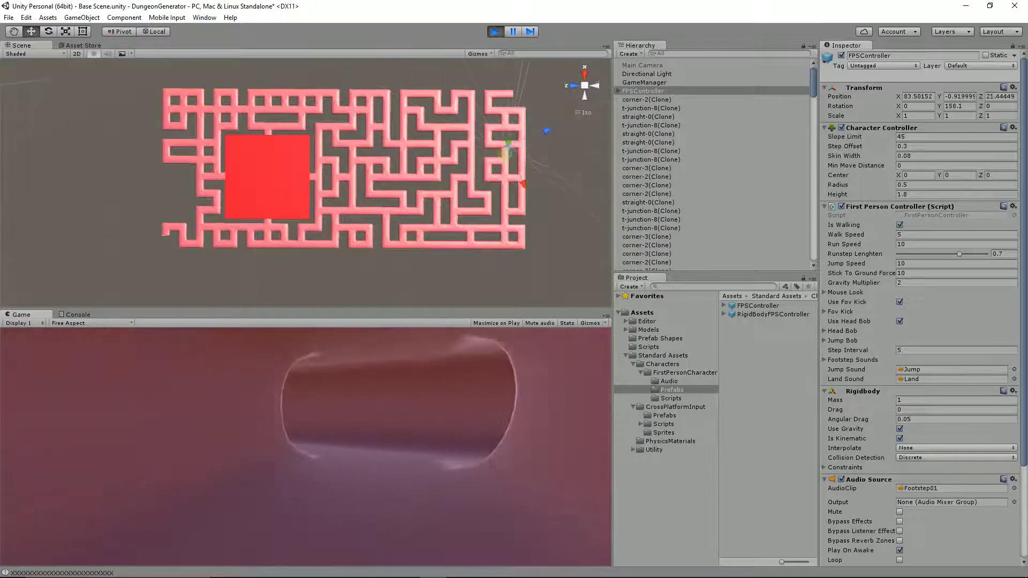
key("w")
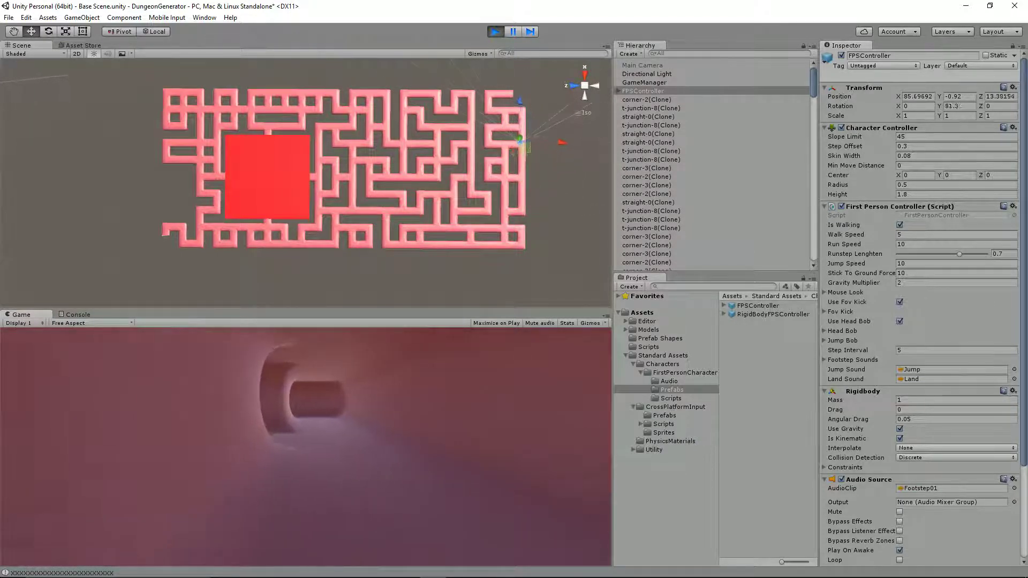
Walk through the side tunnel to its exit, then exit Play mode and widen the Scene/Game views.
key("w")
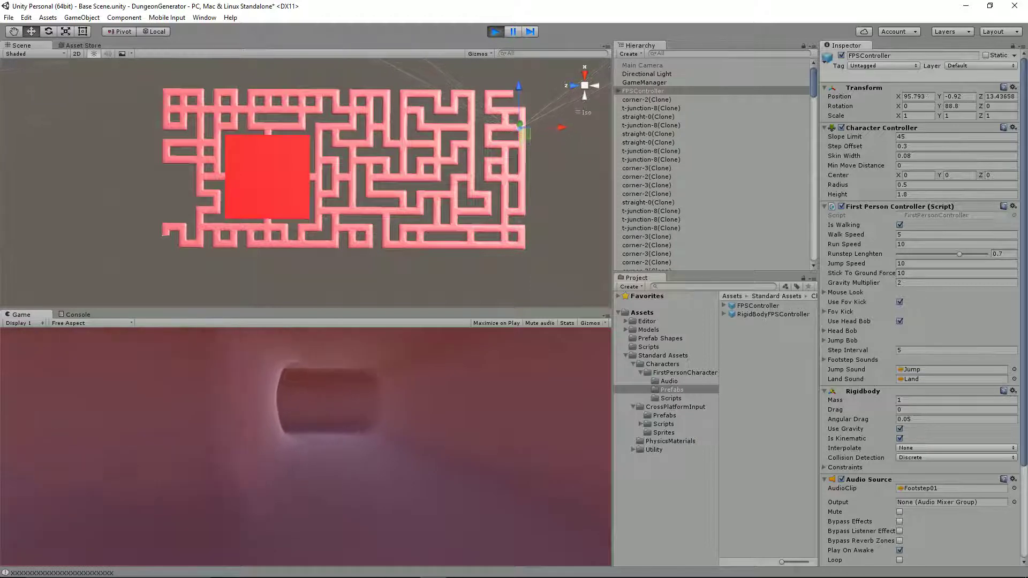
key("w")
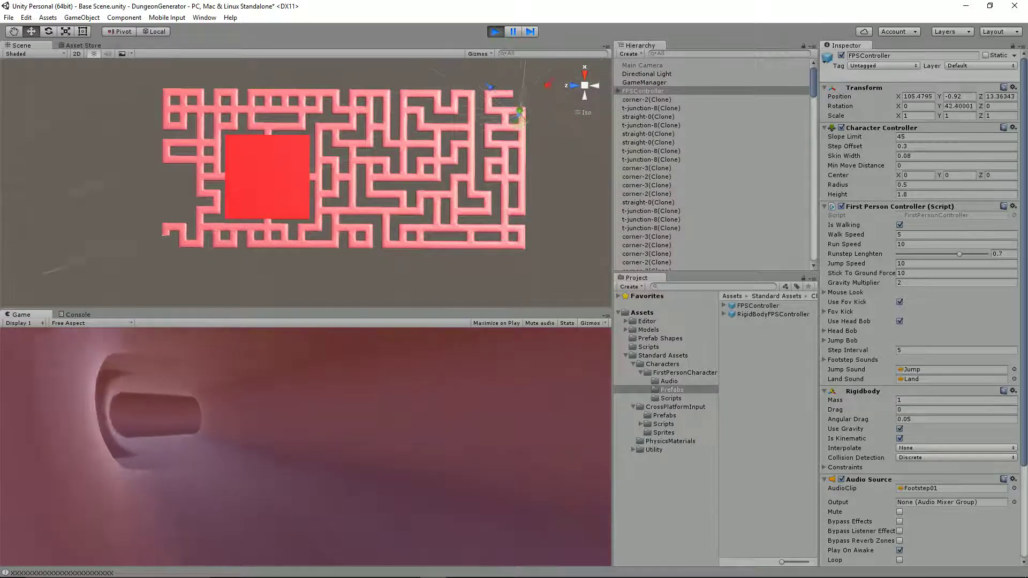
key("w")
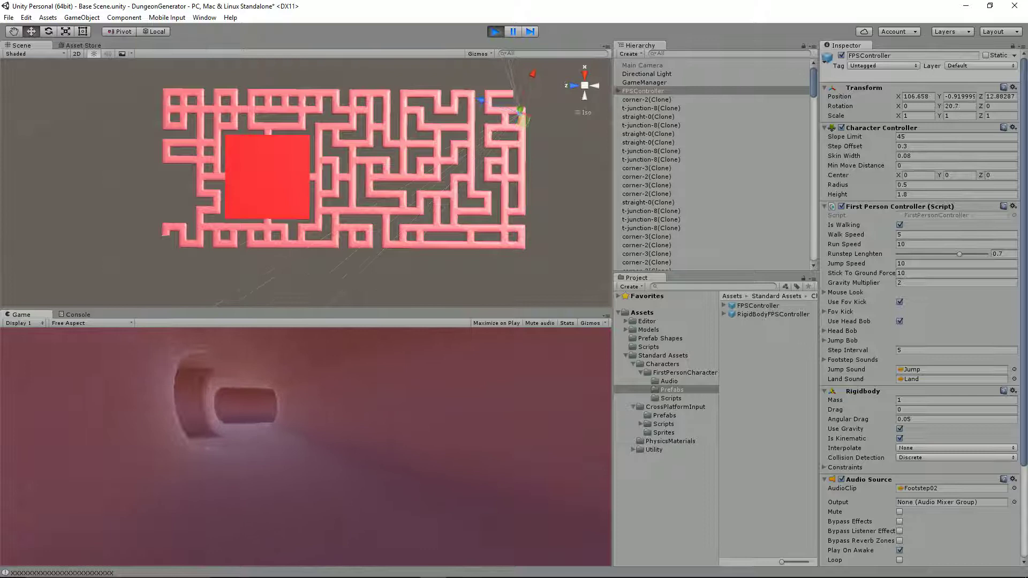
key("w")
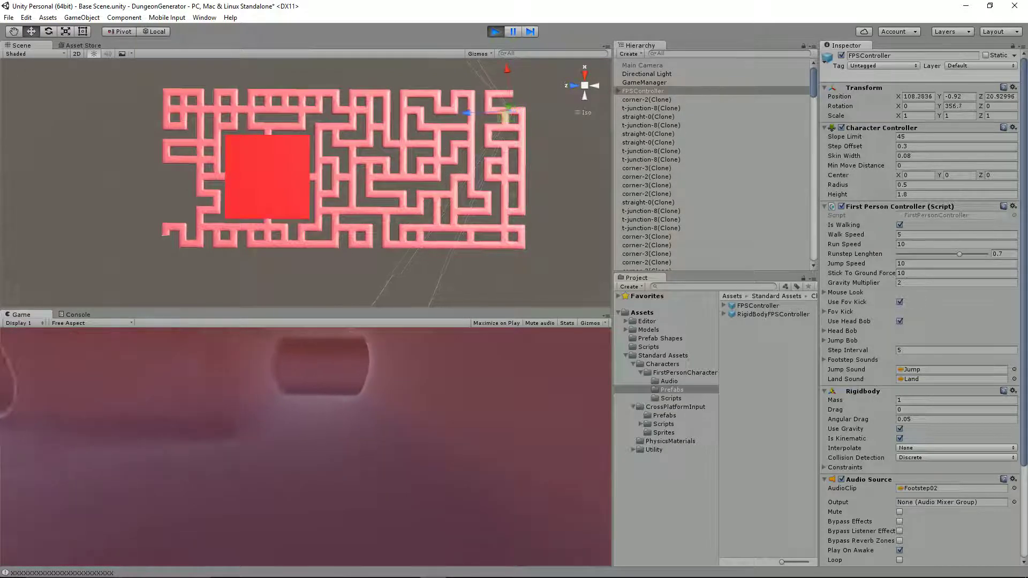
key("w")
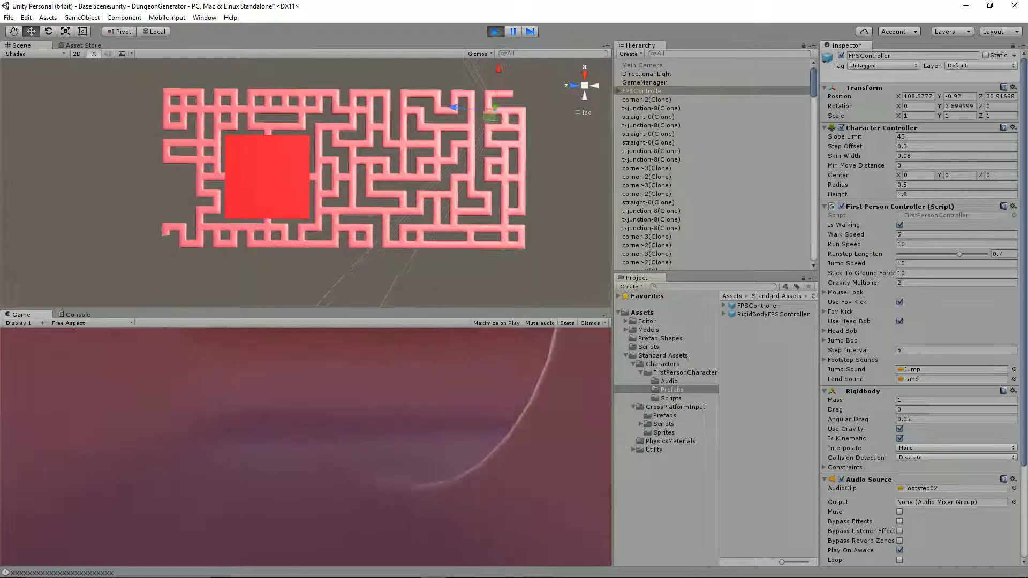
key("w")
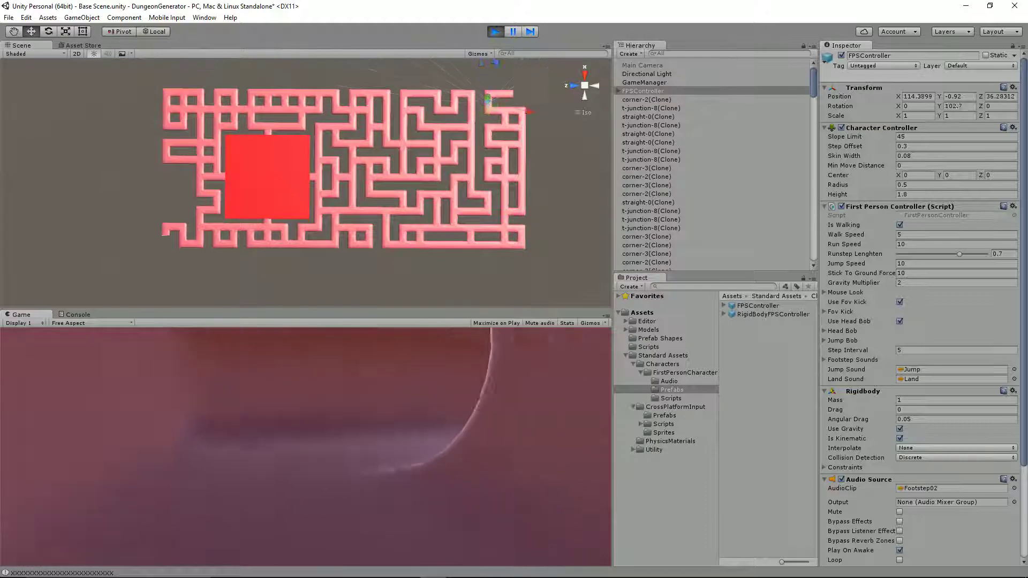
key("w")
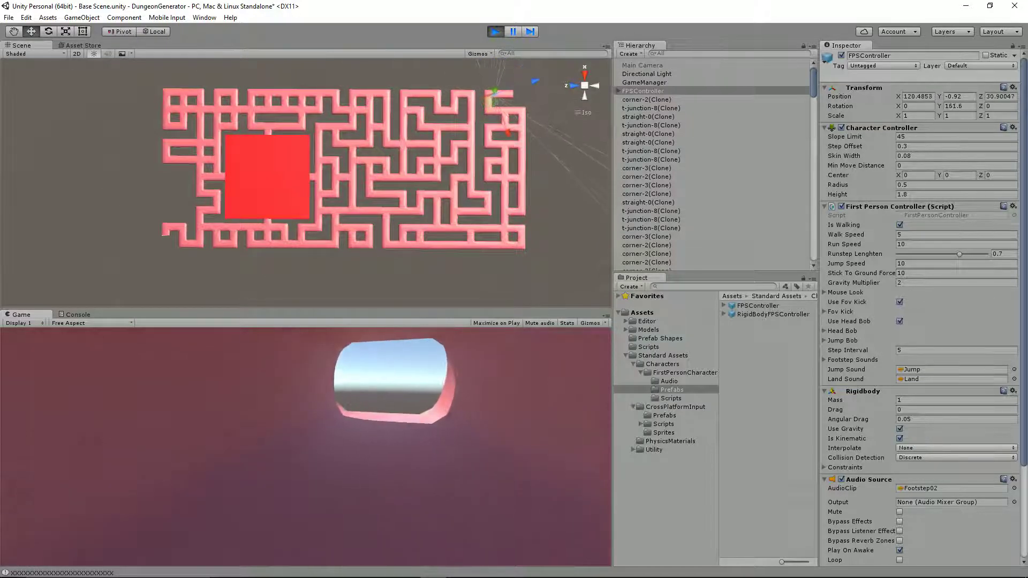
key("w")
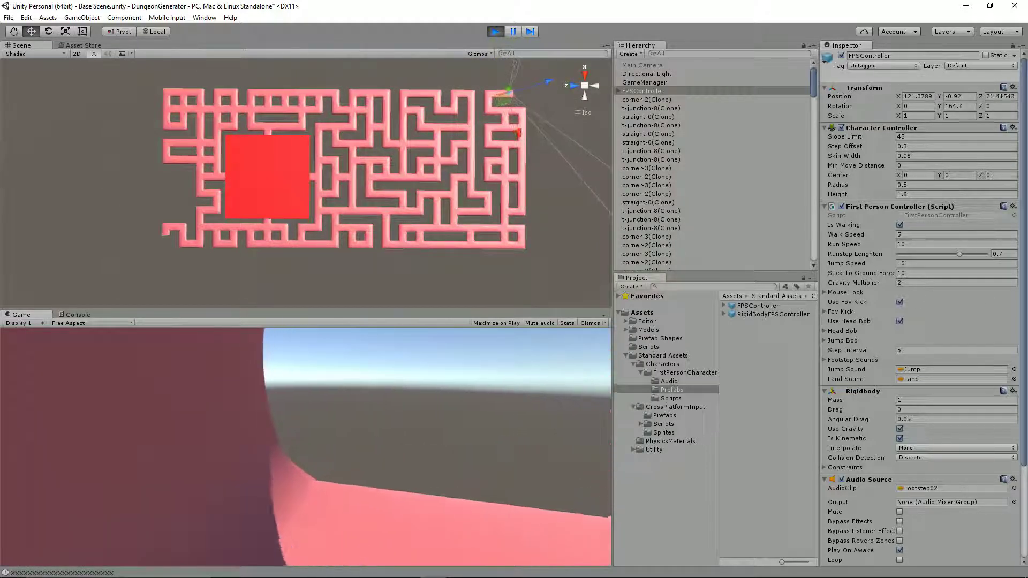
key("w")
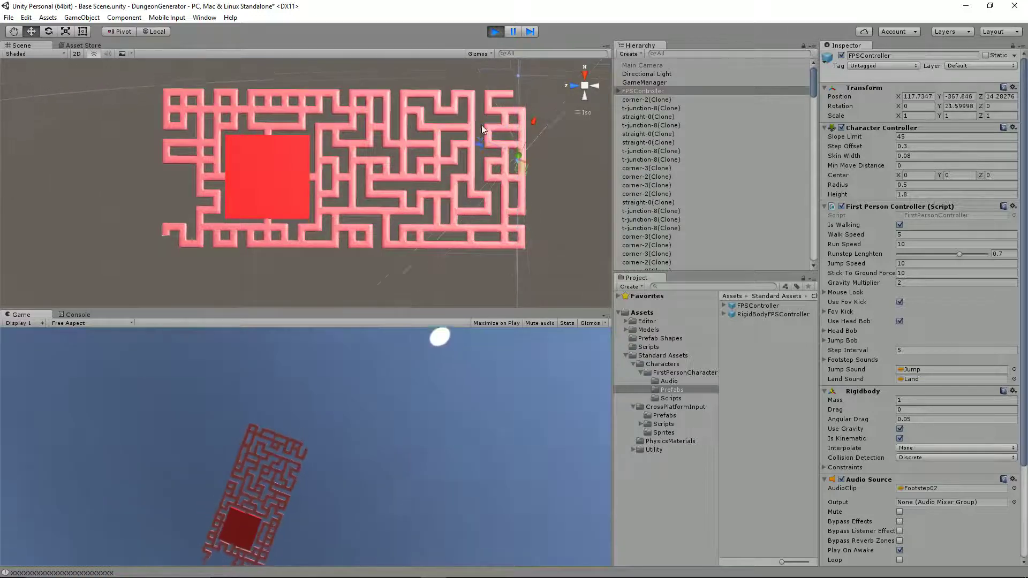
left_click(496, 31)
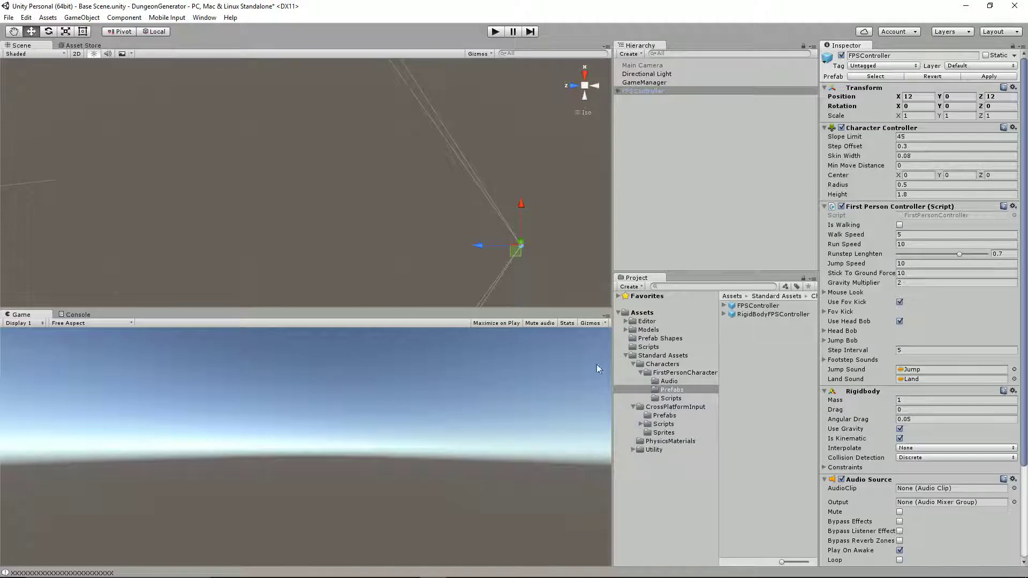
left_click_drag(613, 212, 611, 213)
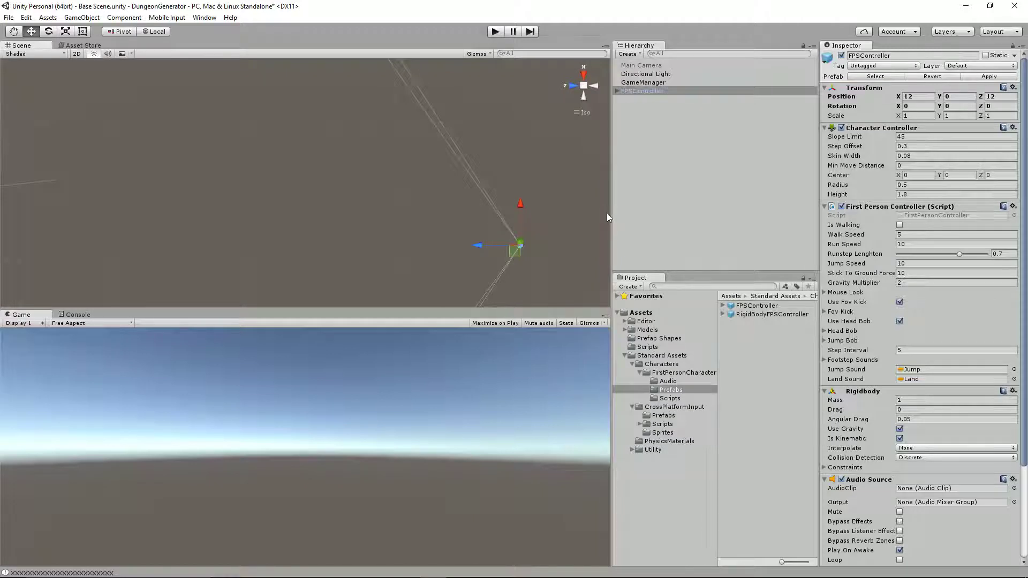
Run the game for a fresh maze and walk the player down the long corridor to its end.
left_click(503, 32)
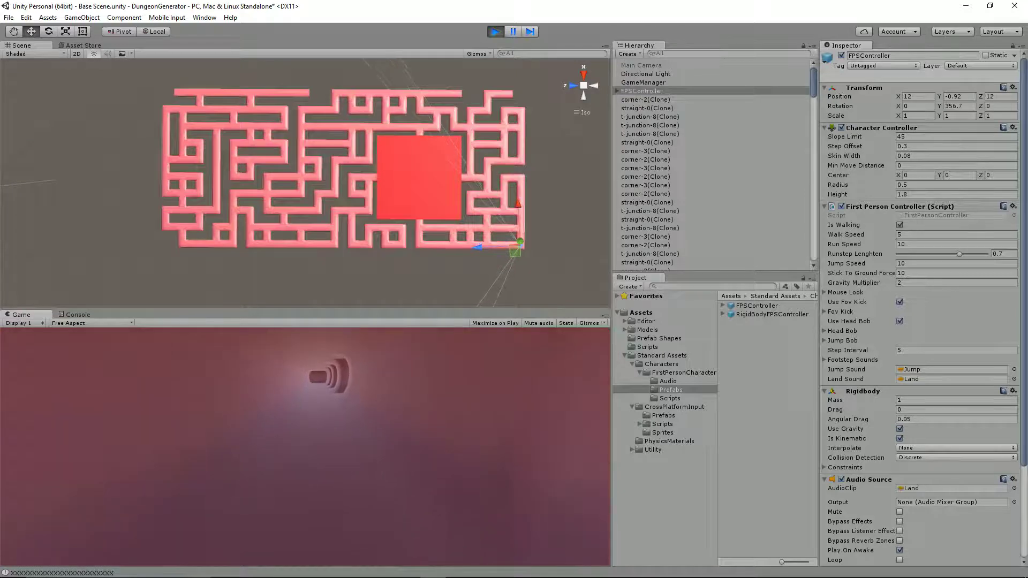
key("w")
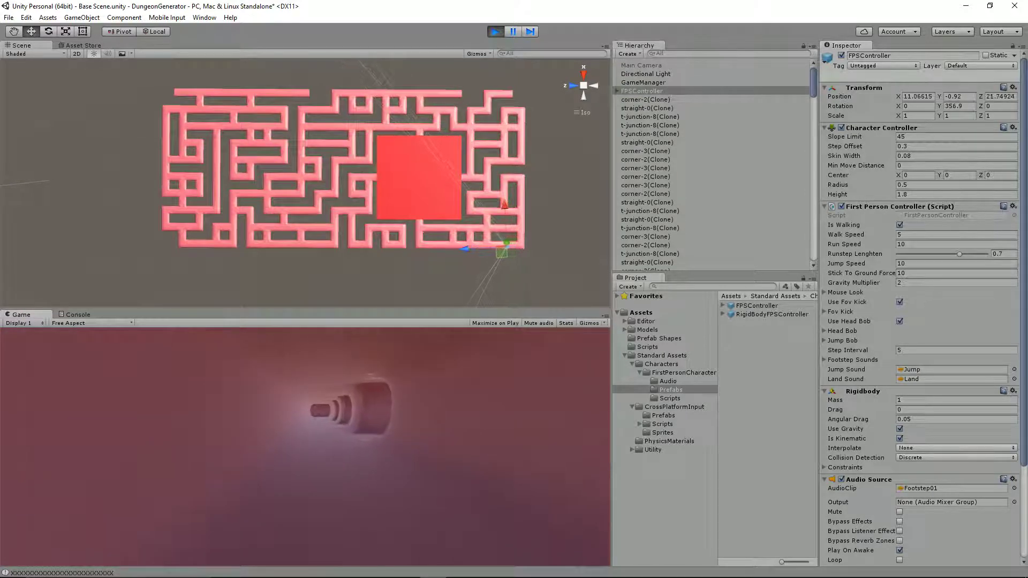
key("w")
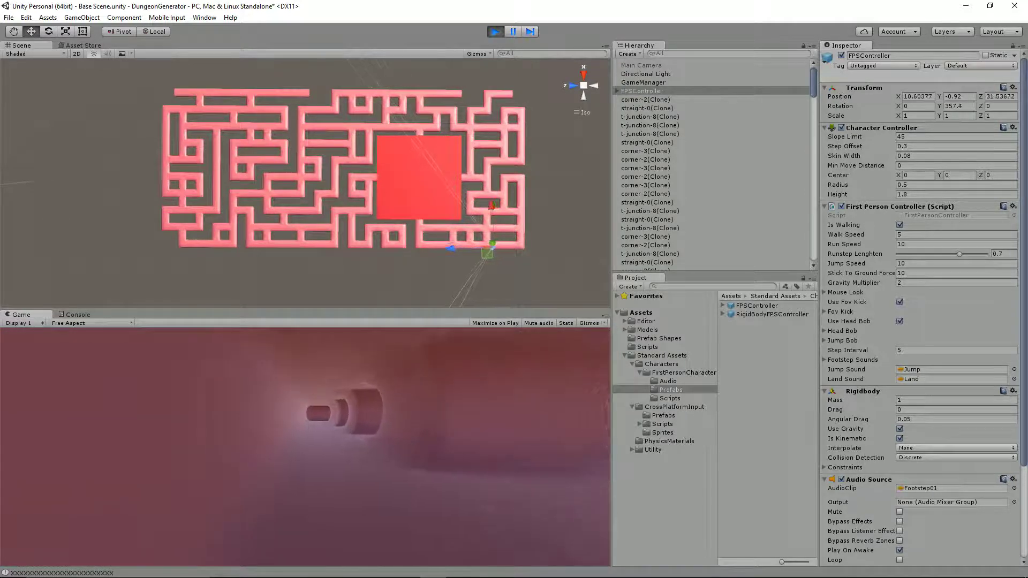
key("w")
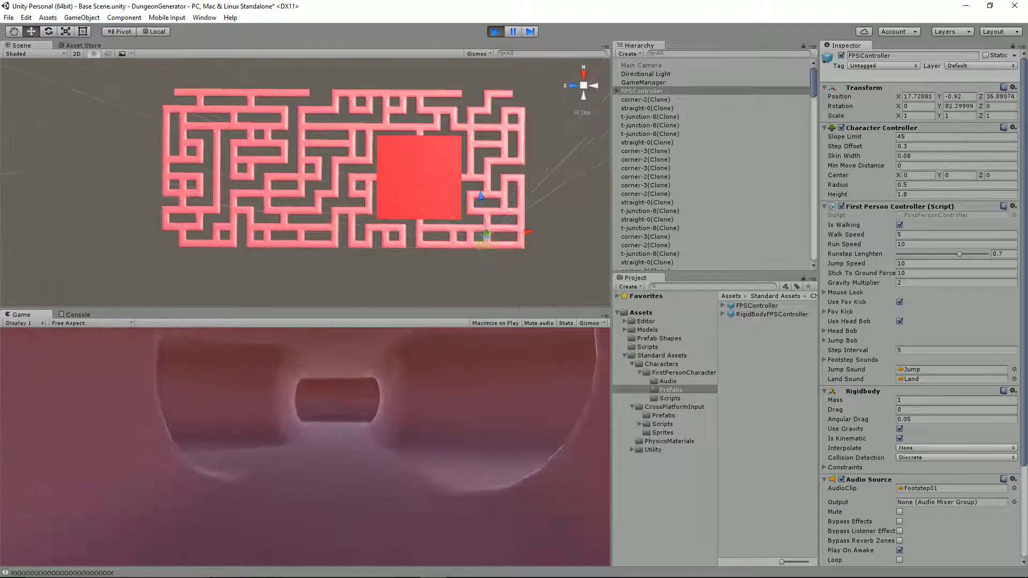
key("w")
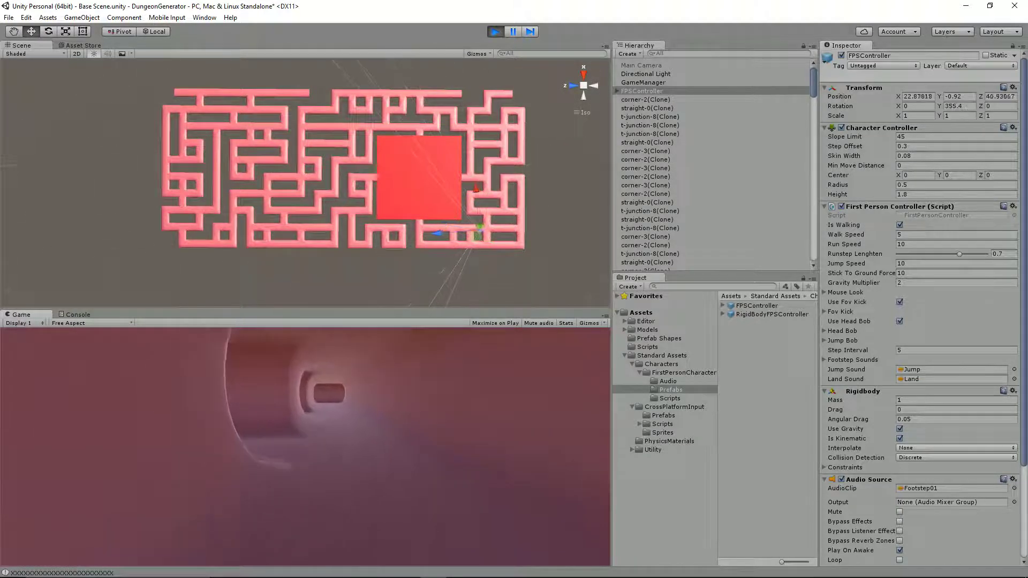
key("w")
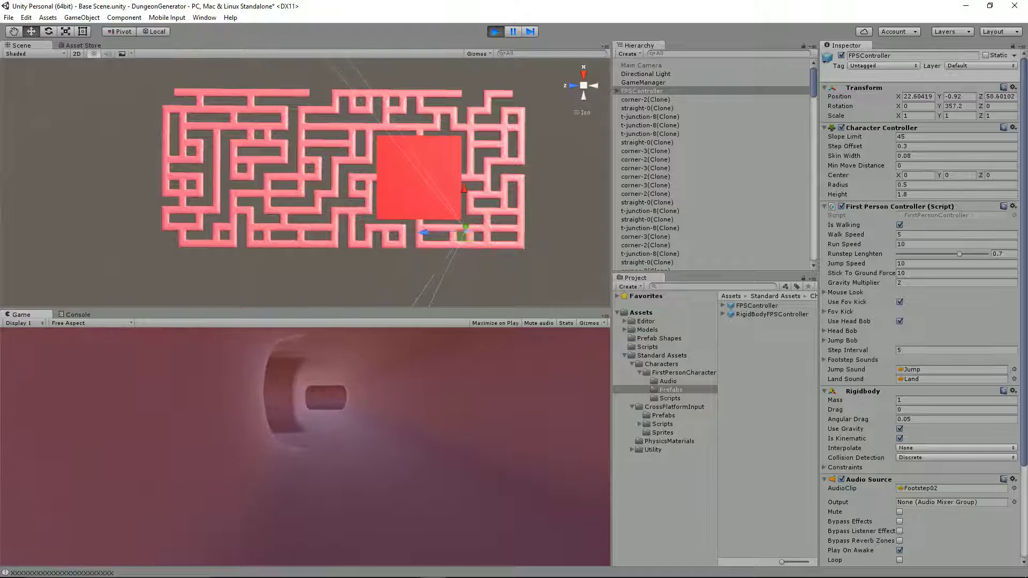
key("w")
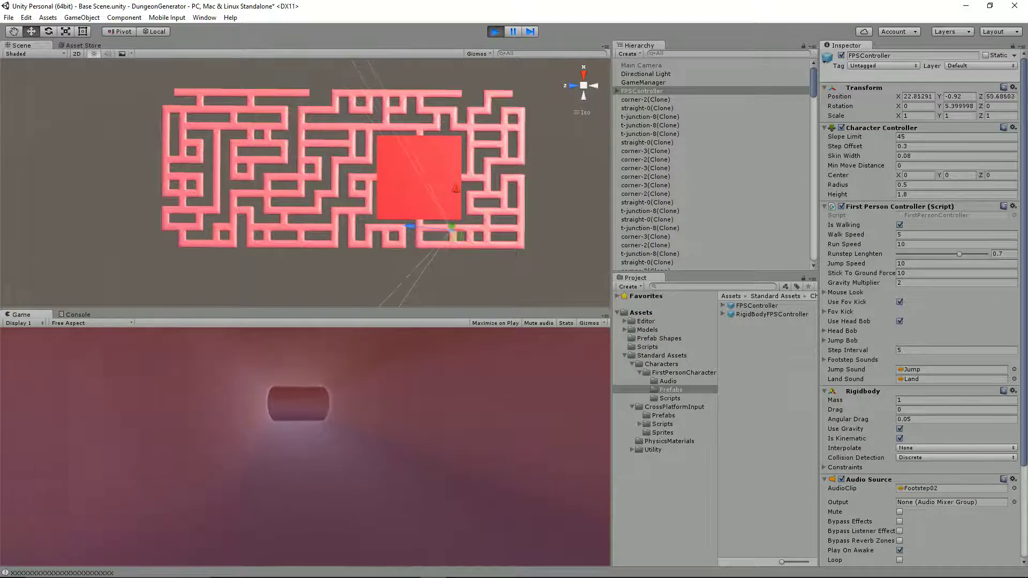
key("w")
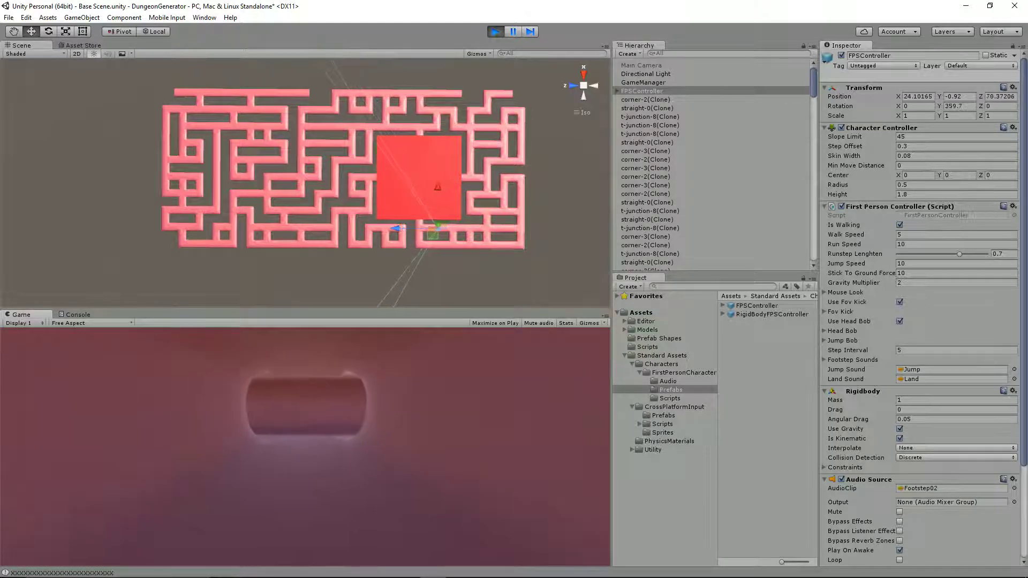
Walk up to the red block, move around it, and turn back down the tunnel.
key("w")
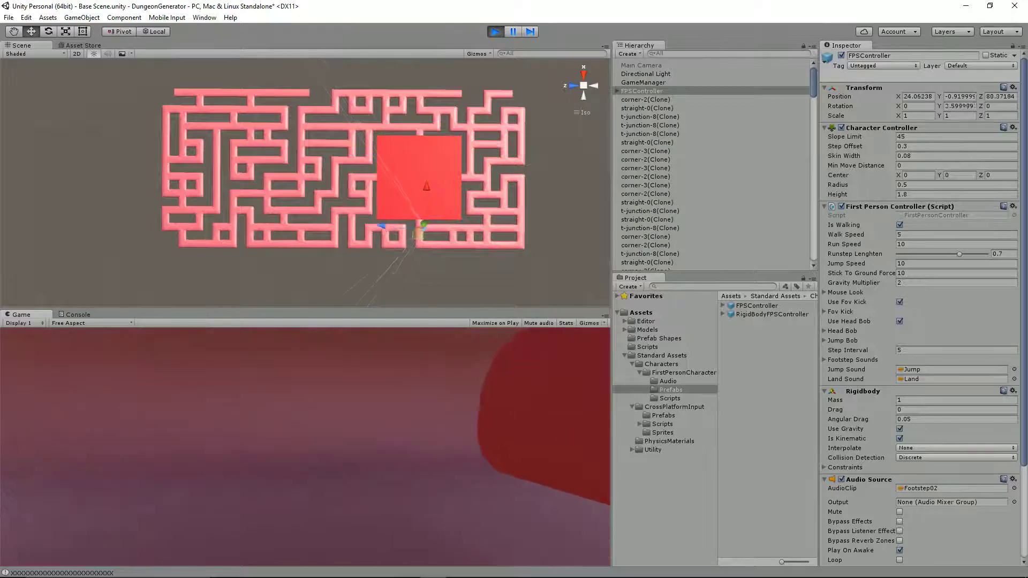
key("w")
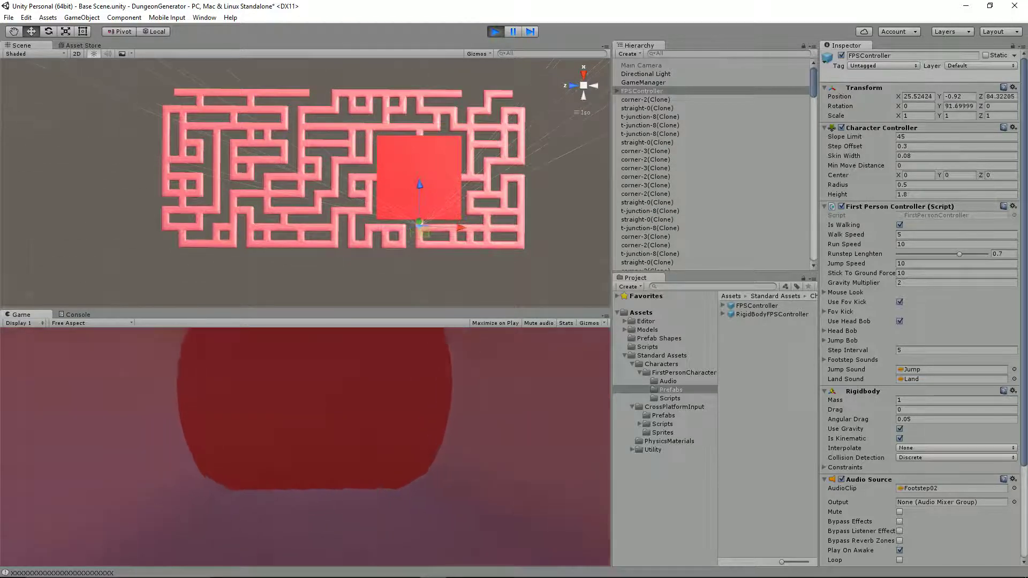
key("s")
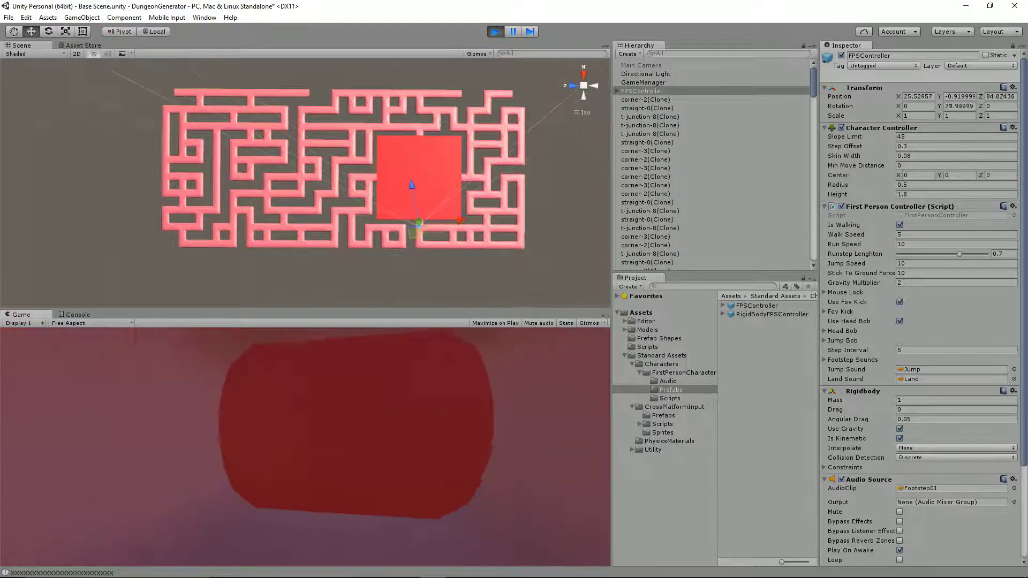
key("w")
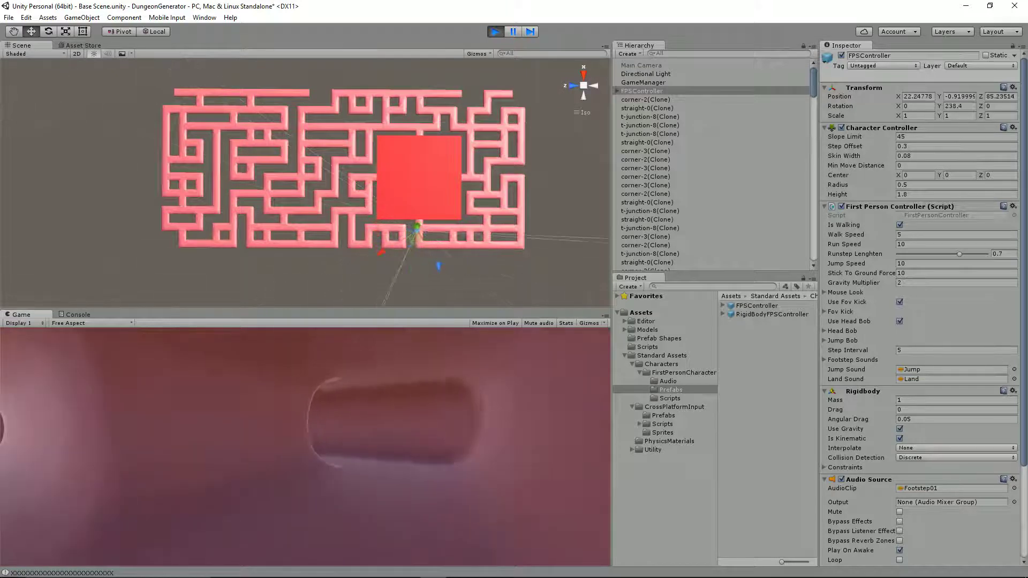
key("w")
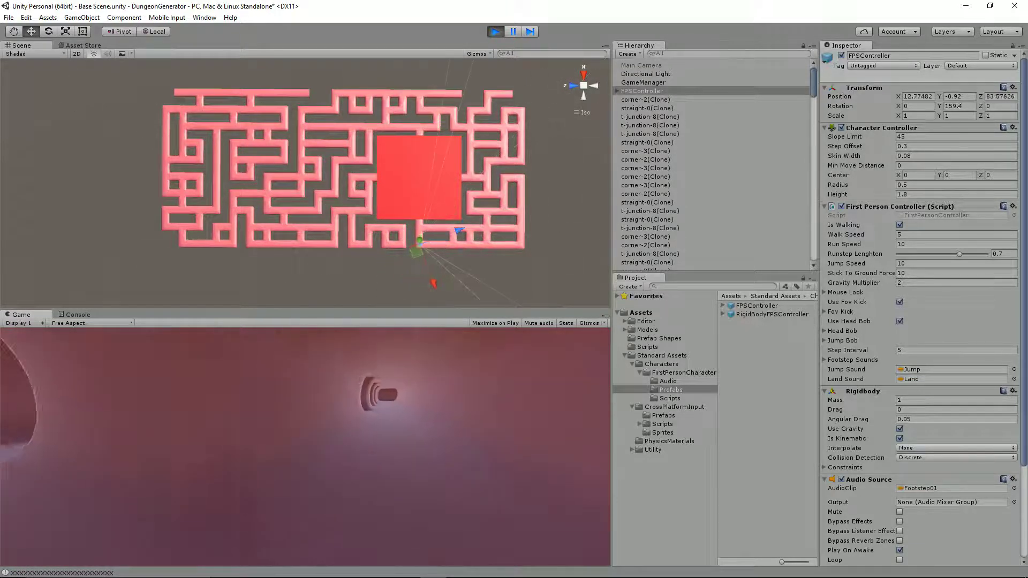
key("w")
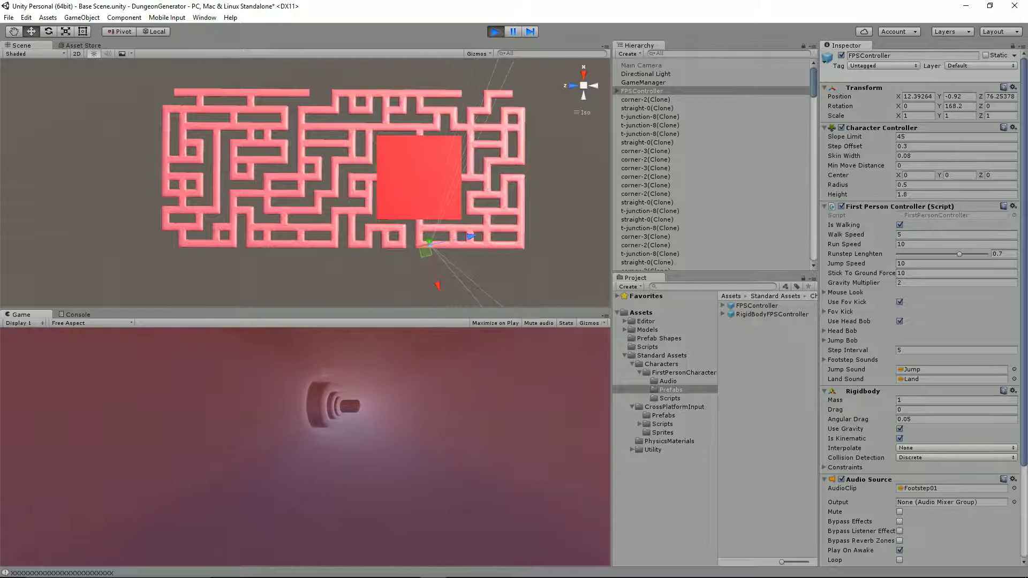